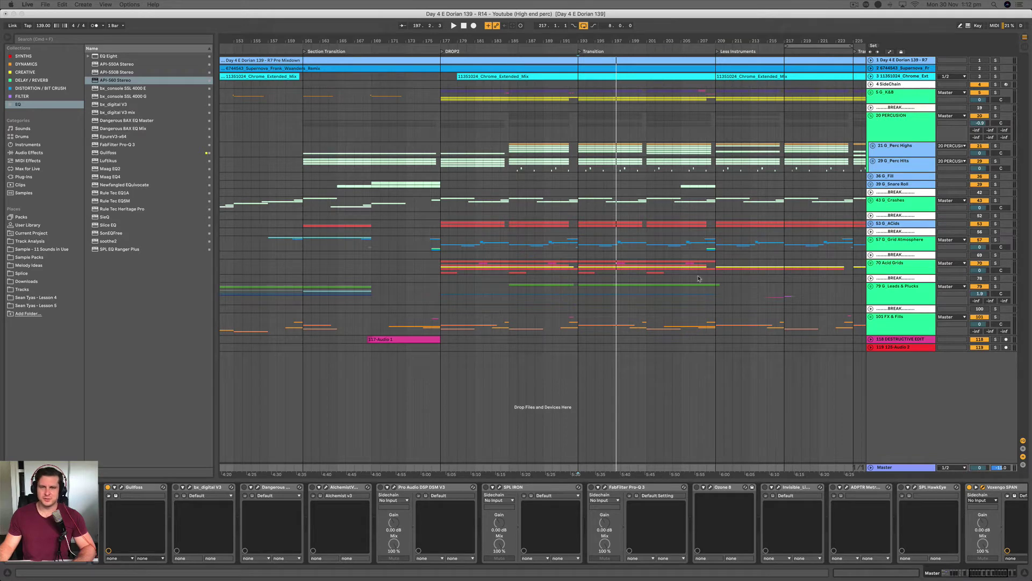
Zoom the arrangement in horizontally so bars 175–223 (DROP2 through Less Instruments) fill the view
{"action": "scroll", "coordinate": [698, 278], "scroll_direction": "up", "scroll_amount": 5}
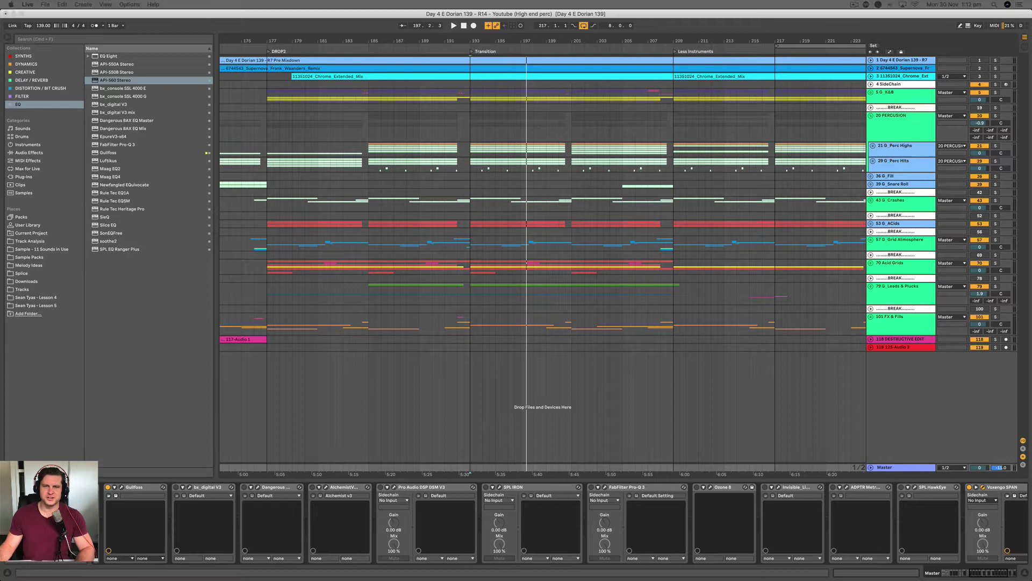
Play bars 193–209 with the Voxengo SPAN analyzer open on the Master
{"action": "left_click_drag", "start_coordinate": [471, 293], "coordinate": [670, 300]}
{"action": "key", "text": "space"}
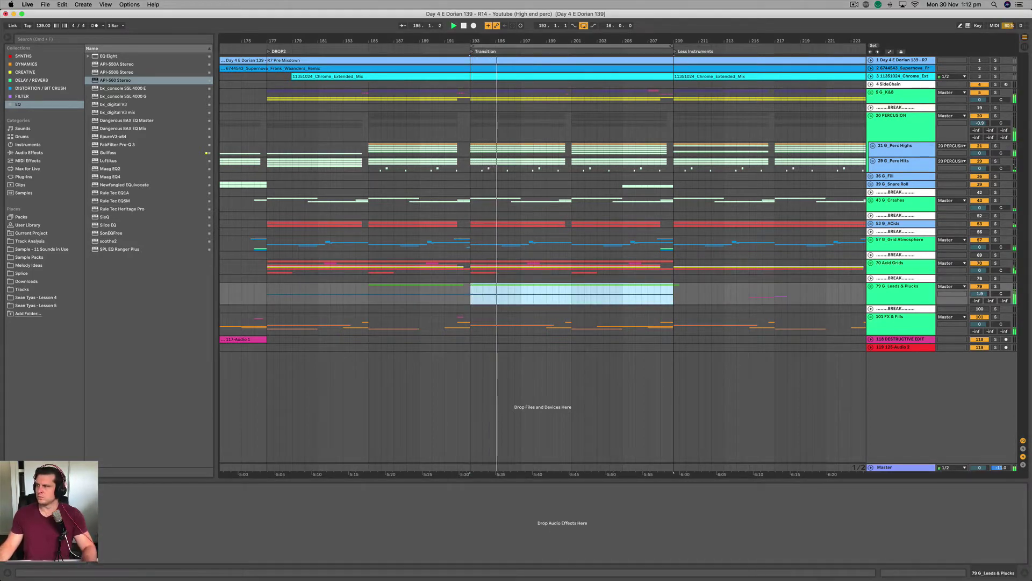
{"action": "key", "text": "super+alt+p"}
{"action": "left_click_drag", "start_coordinate": [359, 124], "coordinate": [293, 138]}
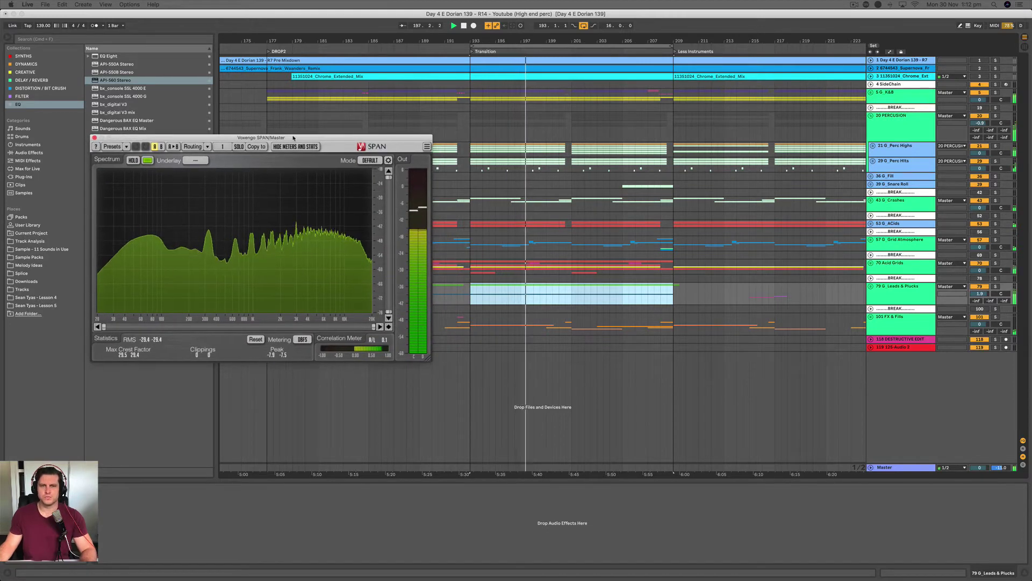
Audition Perc Highs soloed, then Leads & Plucks soloed, returning to the full mix each time
{"action": "left_click", "coordinate": [995, 146]}
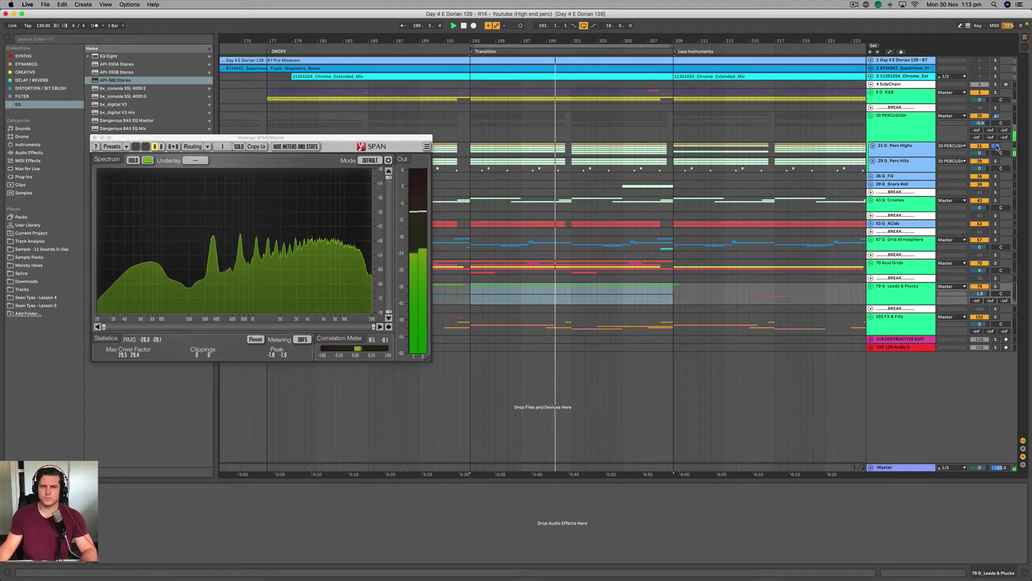
{"action": "left_click", "coordinate": [996, 287]}
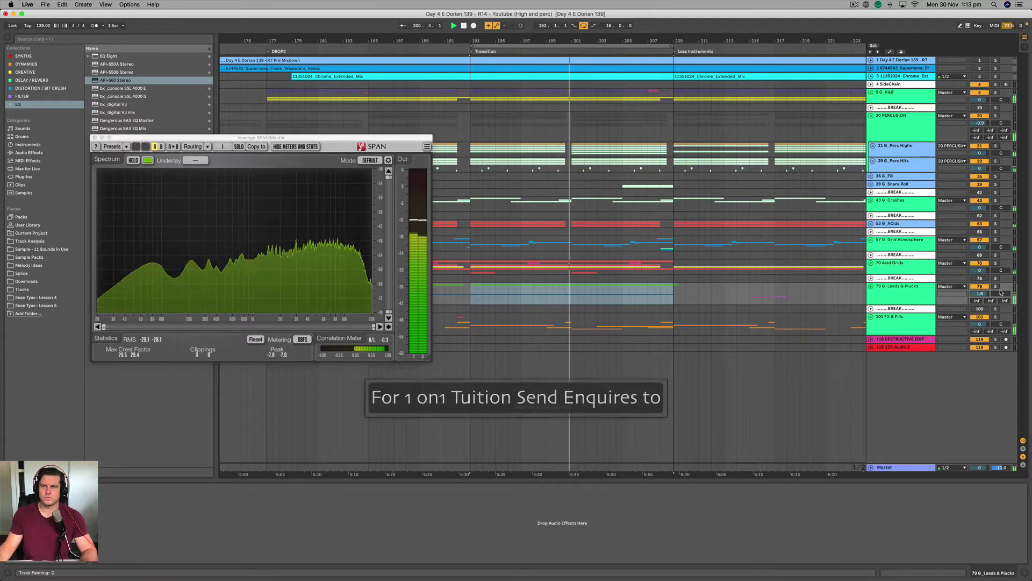
{"action": "left_click", "coordinate": [995, 287]}
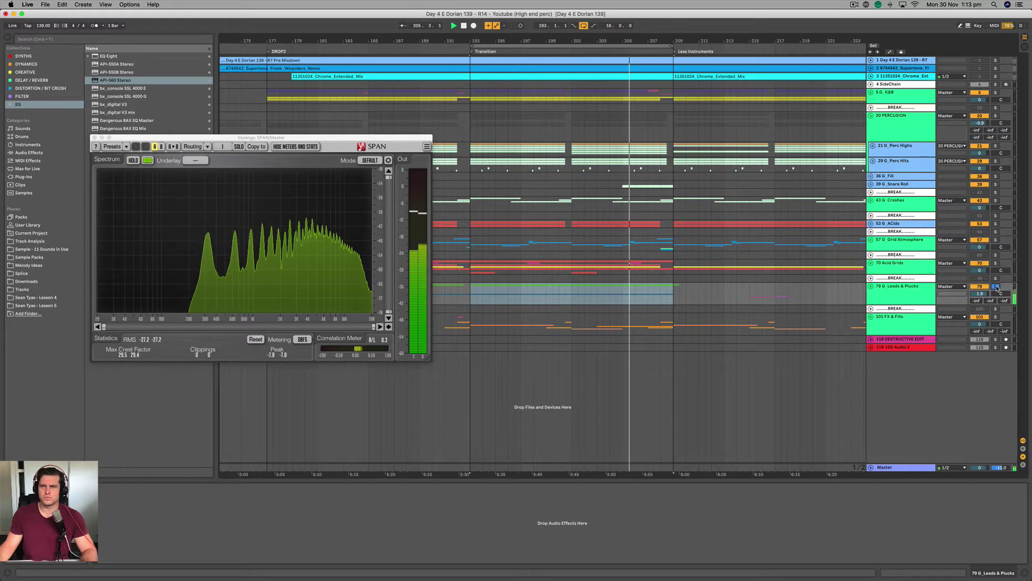
{"action": "left_click", "coordinate": [996, 287]}
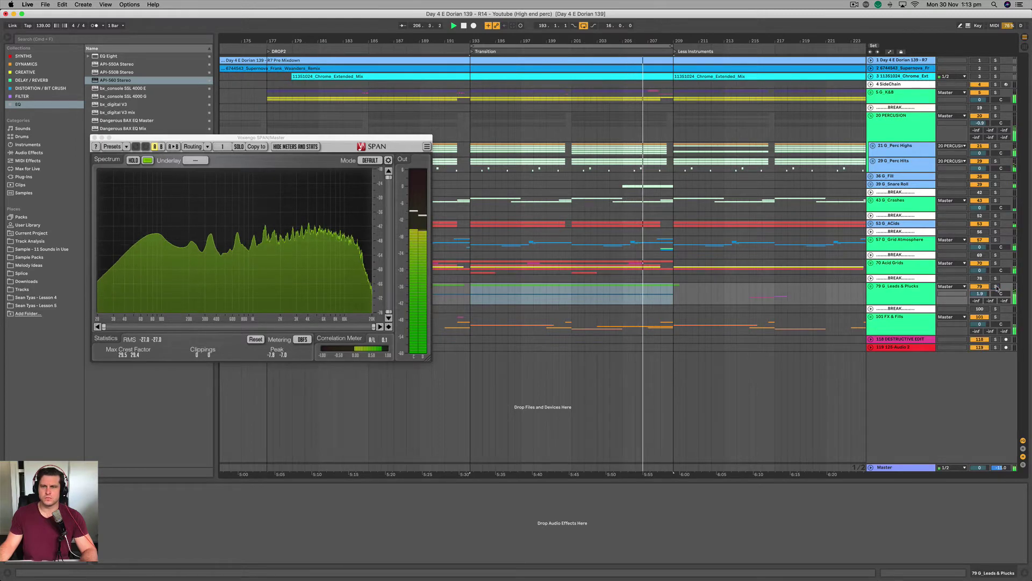
Solo Perc Highs together with Leads & Plucks, unfold the group and show Low Driving Lead's effects
{"action": "left_click", "coordinate": [996, 147]}
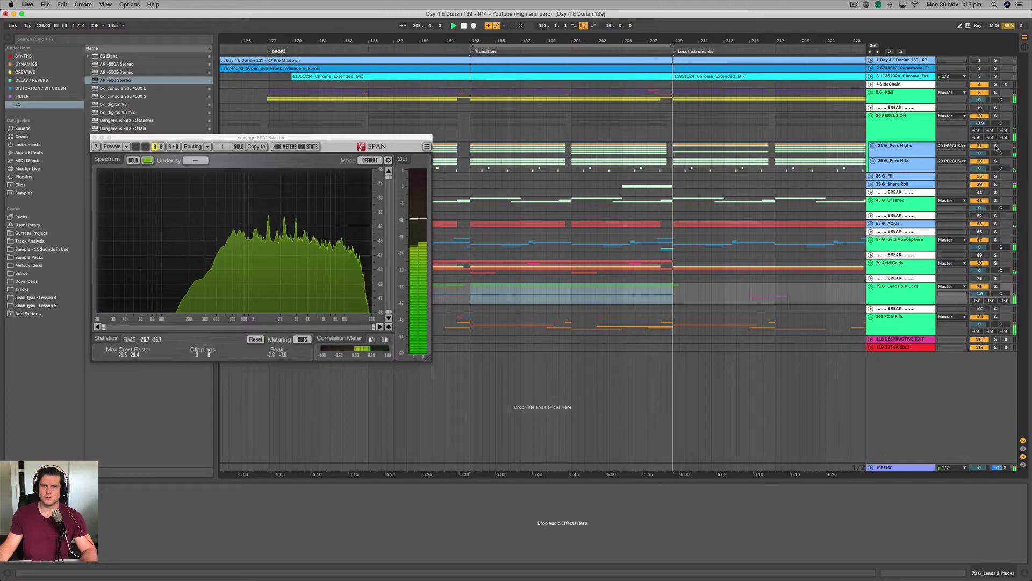
{"action": "left_click", "coordinate": [996, 286], "text": "super"}
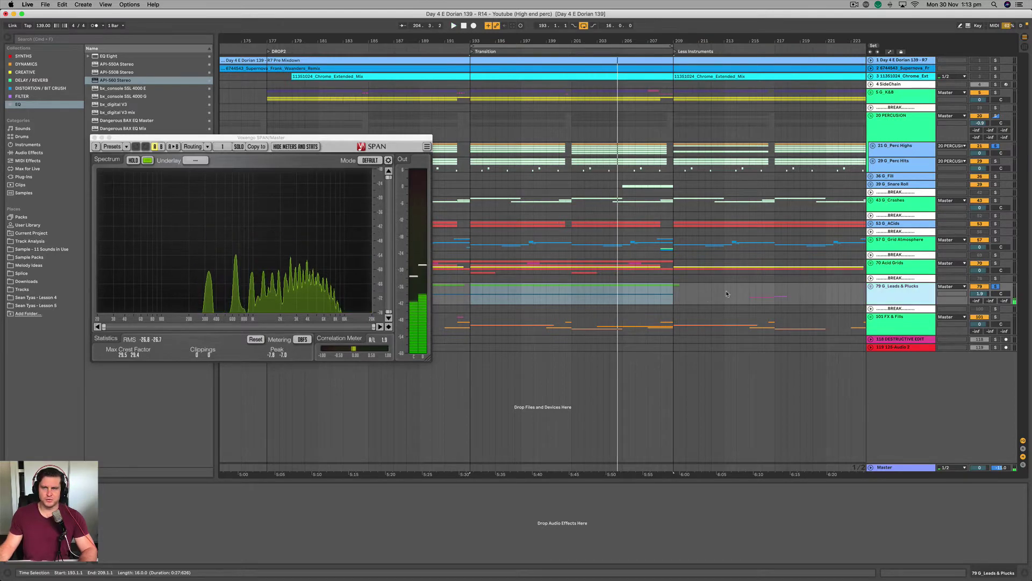
{"action": "left_click", "coordinate": [872, 286]}
{"action": "left_click", "coordinate": [908, 316]}
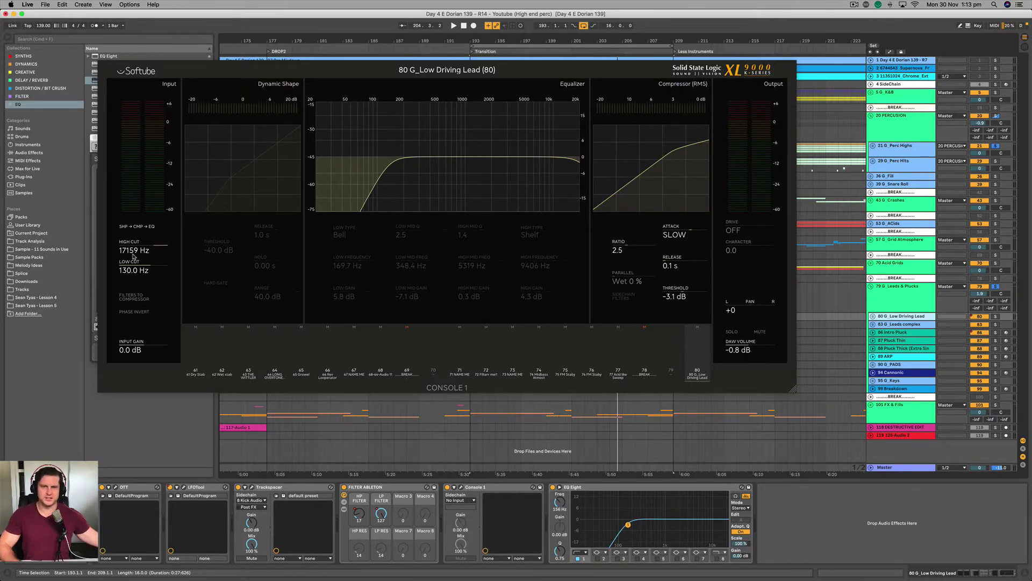
Resume loop playback while reviewing Low Driving Lead's Console 1 settings
{"action": "key", "text": "space"}
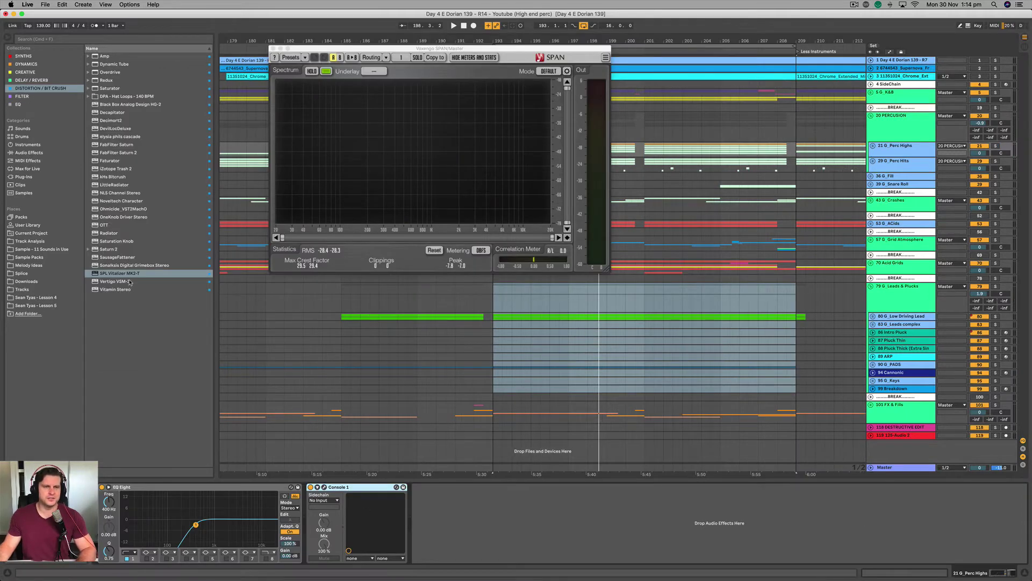
Load SPL Vitalizer MK2-T from the browser onto the Perc Highs track
{"action": "left_click", "coordinate": [124, 273]}
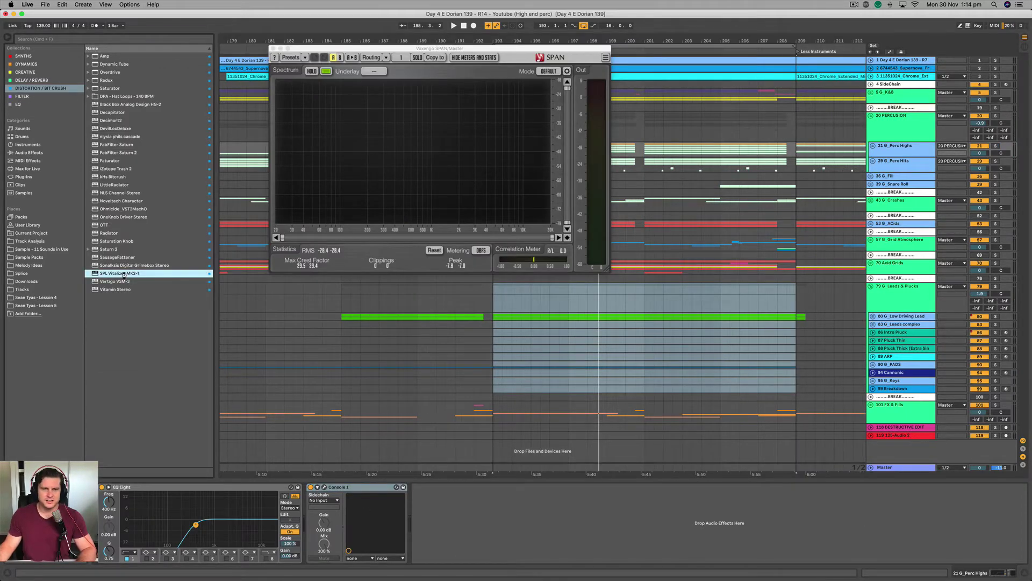
{"action": "double_click", "coordinate": [124, 274]}
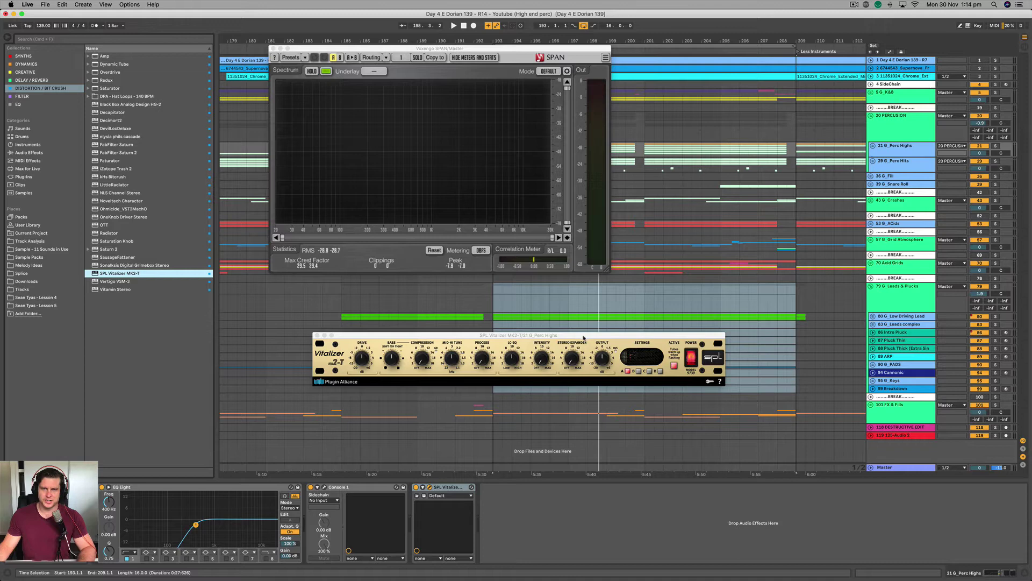
Play the song from bar 217, stop, then restore the bars 193–201 selection on PERCUSSION
{"action": "left_click_drag", "start_coordinate": [583, 337], "coordinate": [594, 337]}
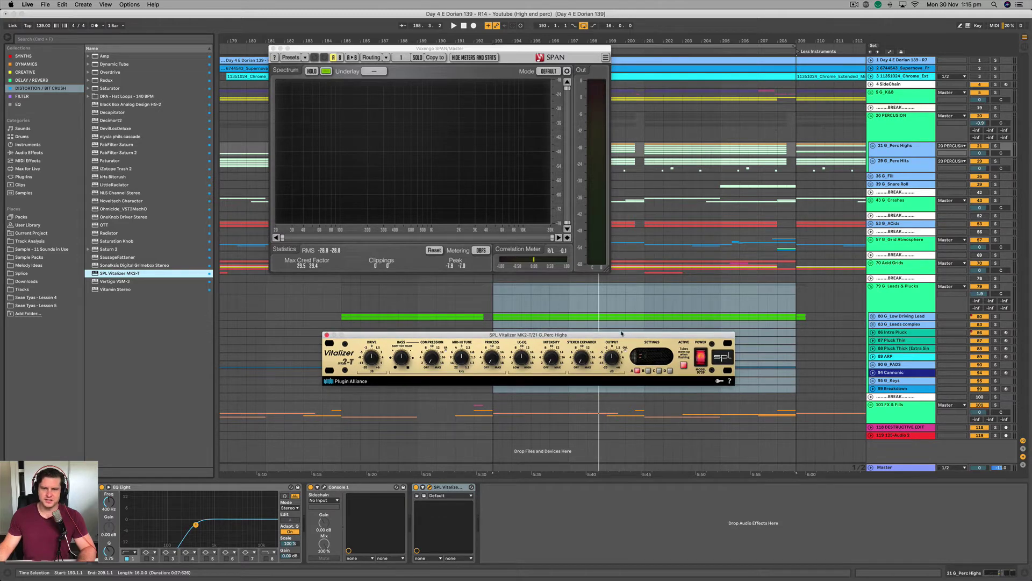
{"action": "scroll", "coordinate": [714, 303], "scroll_direction": "down", "scroll_amount": 5}
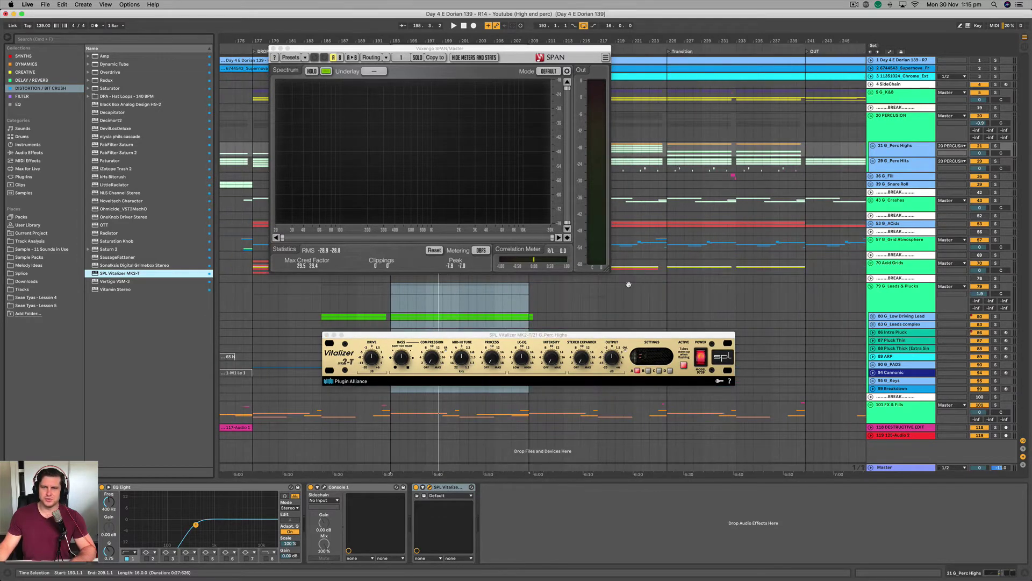
{"action": "left_click_drag", "start_coordinate": [628, 284], "coordinate": [702, 281]}
{"action": "left_click", "coordinate": [672, 229]}
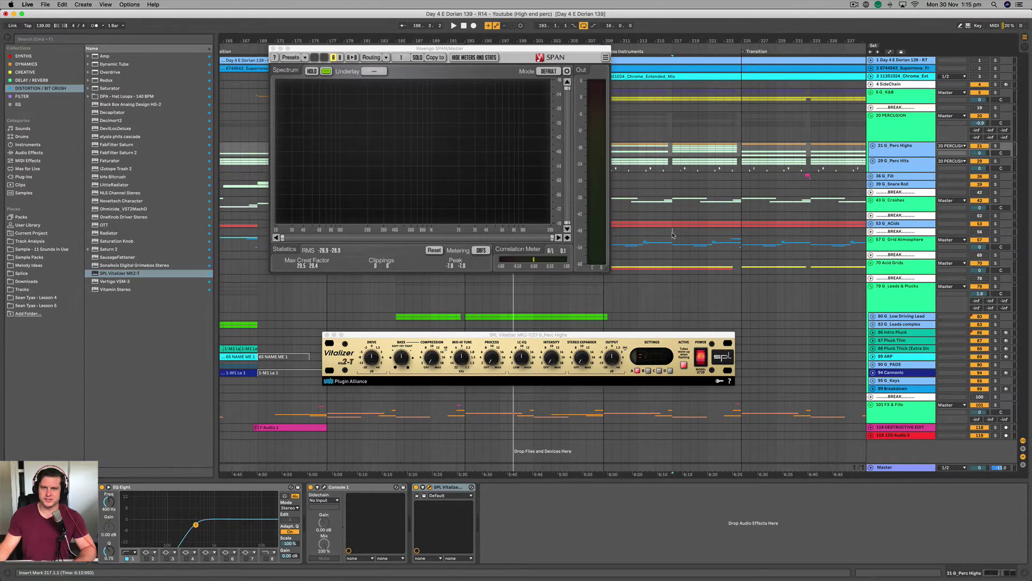
{"action": "key", "text": "space"}
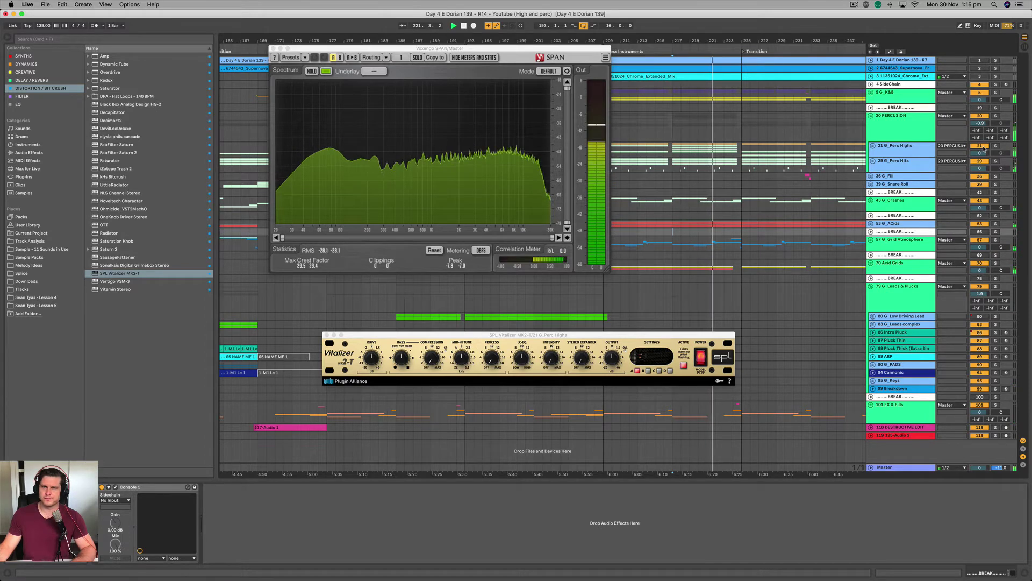
{"action": "key", "text": "space"}
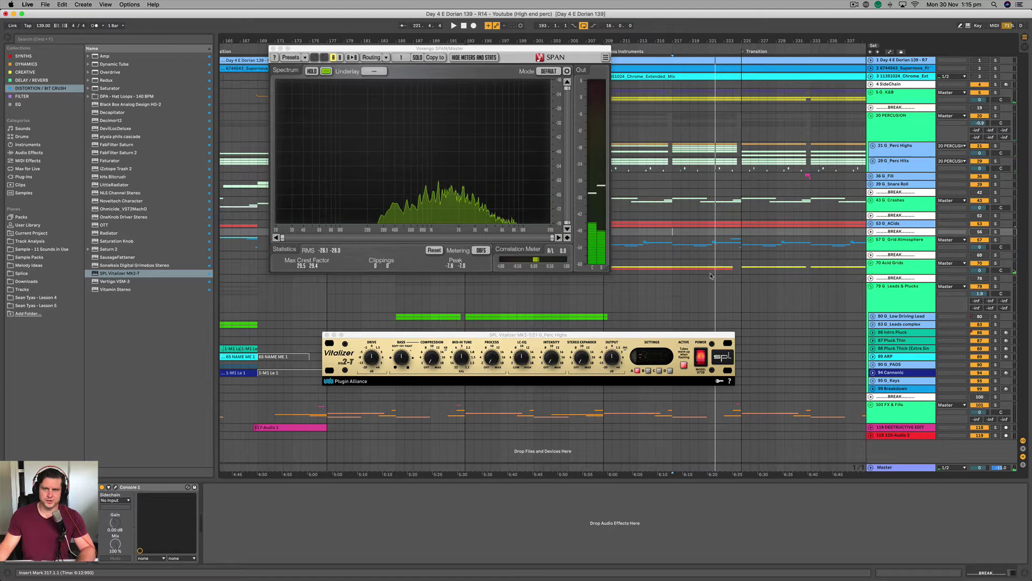
{"action": "scroll", "coordinate": [574, 312], "scroll_direction": "left", "scroll_amount": 3}
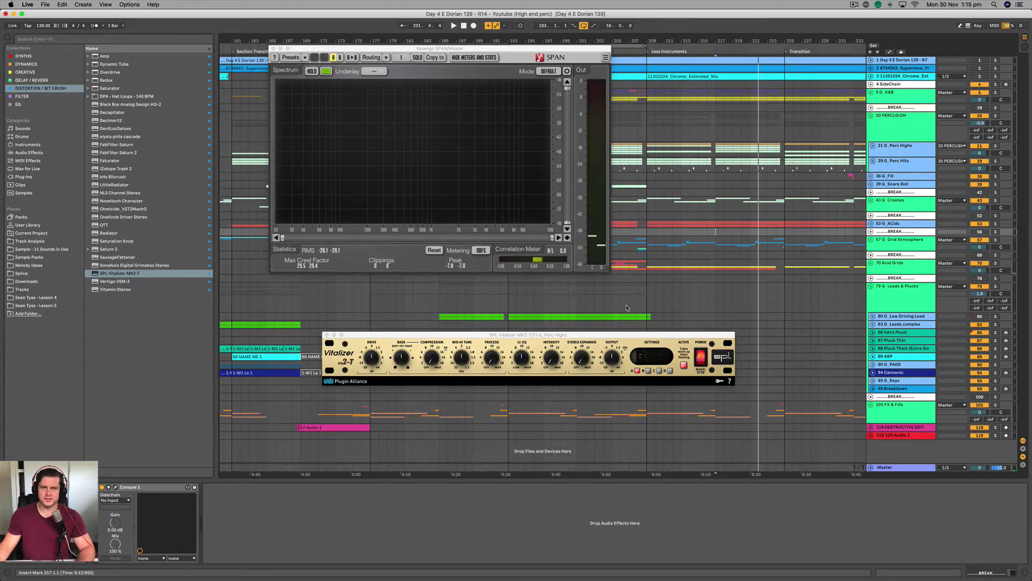
{"action": "key", "text": "super+z"}
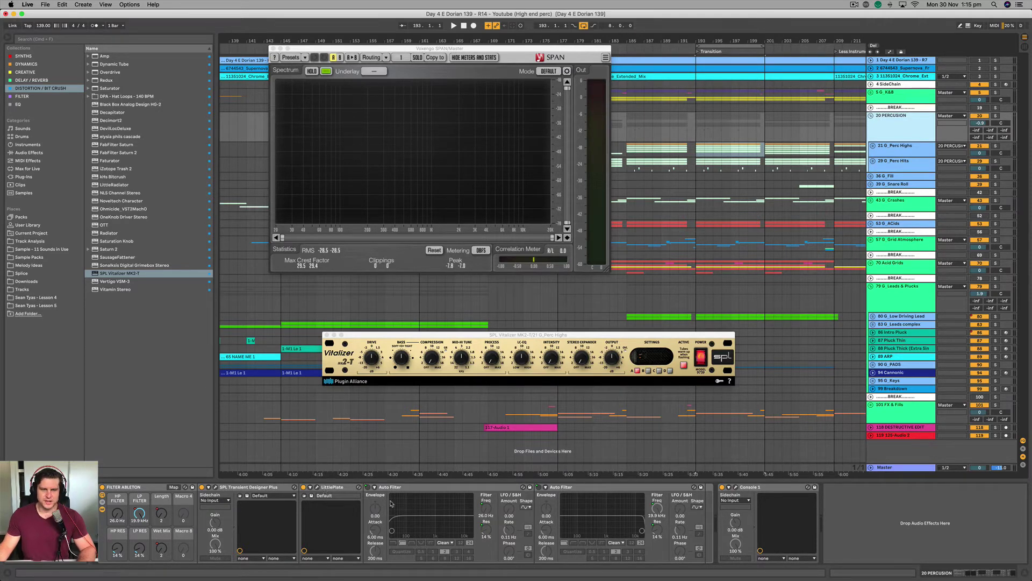
Show and hide the PERCUSSION automation envelopes, then bring the Perc Highs Vitalizer window forward
{"action": "key", "text": "a"}
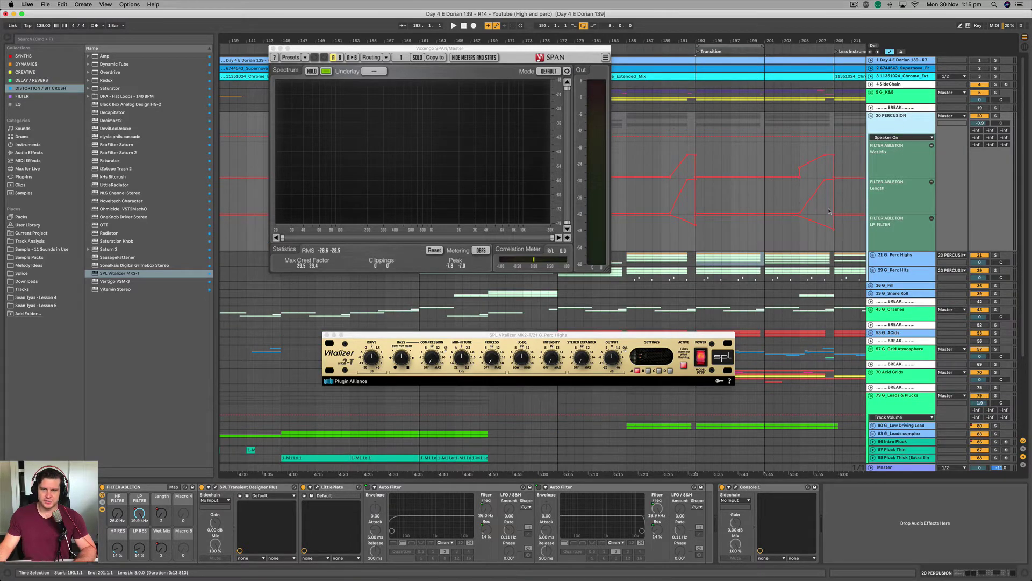
{"action": "key", "text": "a"}
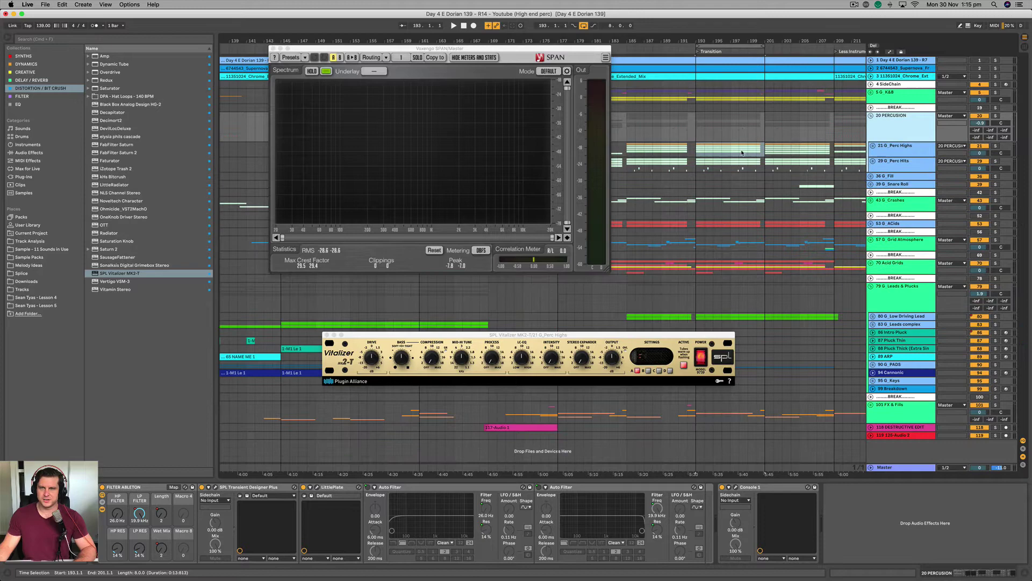
{"action": "left_click_drag", "start_coordinate": [548, 338], "coordinate": [546, 336]}
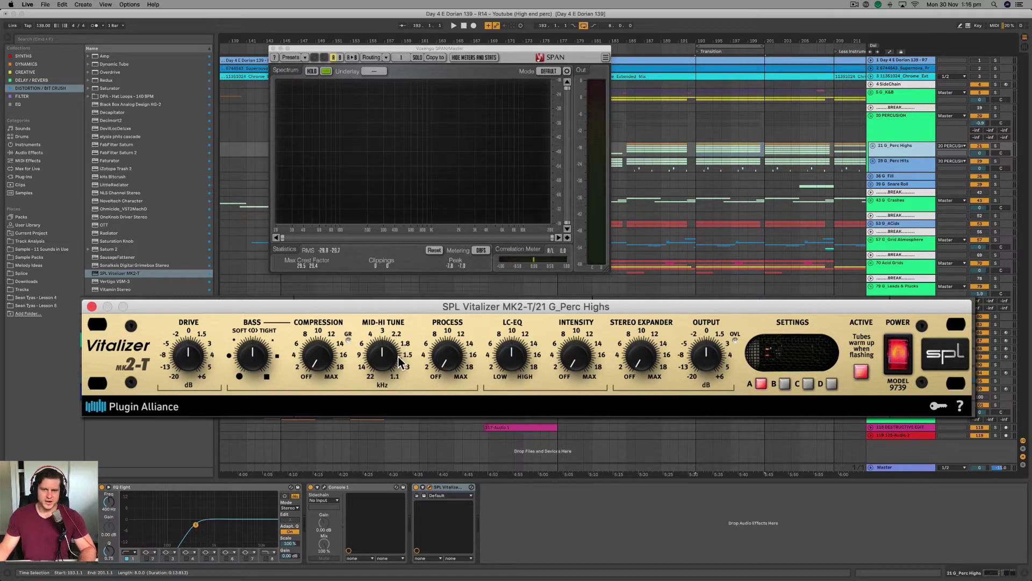
Raise the Vitalizer Process to about 6, solo Perc Highs, play, and move Mid-Hi Tune toward 1.8
{"action": "left_click_drag", "start_coordinate": [449, 370], "coordinate": [455, 321]}
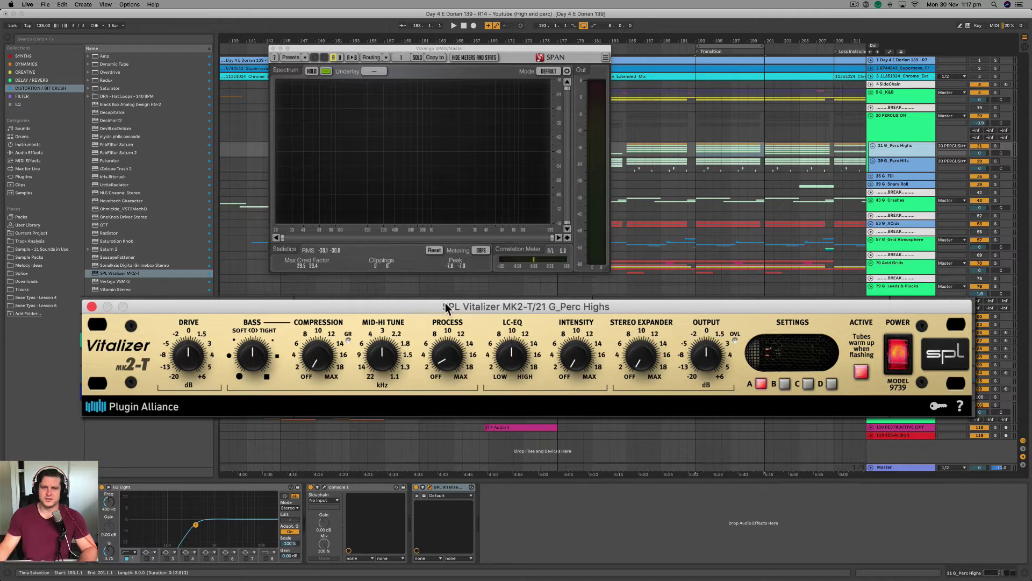
{"action": "left_click_drag", "start_coordinate": [445, 308], "coordinate": [444, 302]}
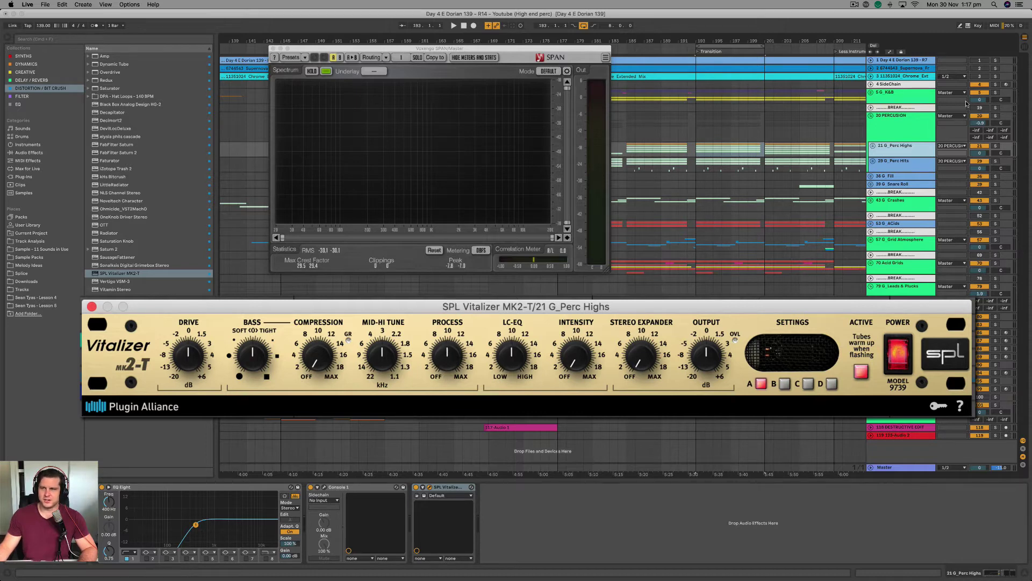
{"action": "left_click", "coordinate": [996, 146]}
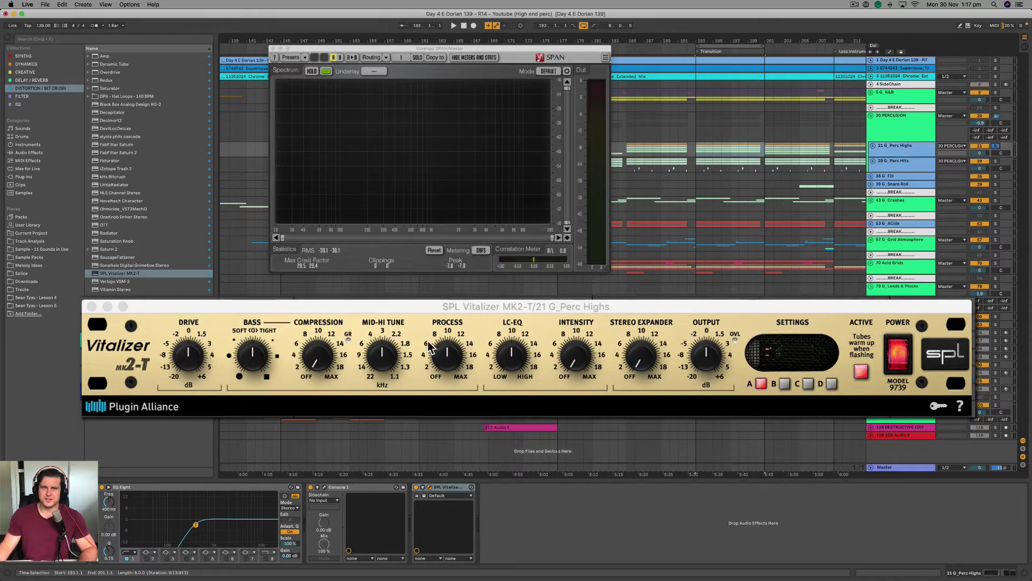
{"action": "key", "text": "space"}
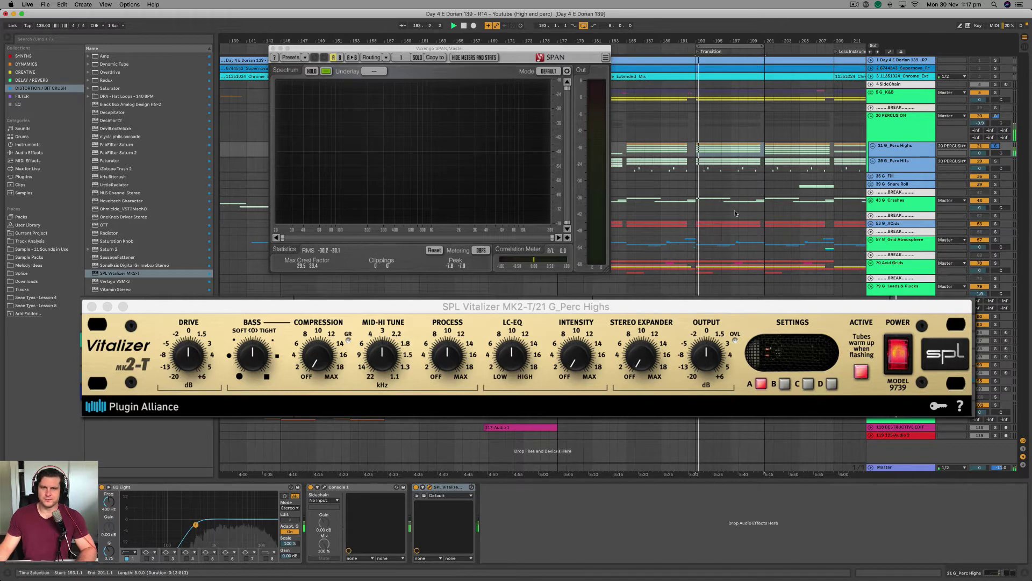
{"action": "left_click", "coordinate": [384, 359]}
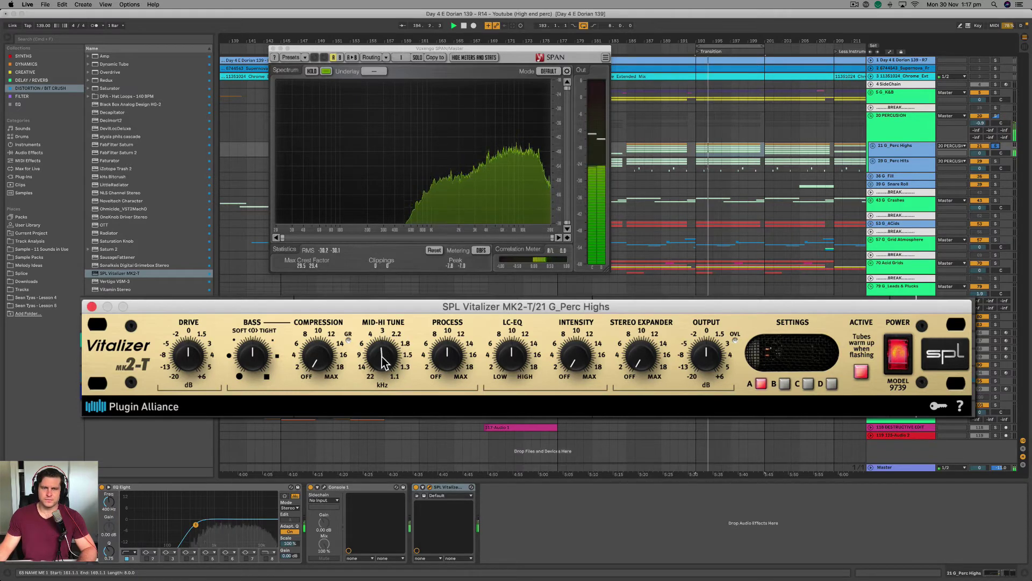
{"action": "mouse_move", "coordinate": [384, 359]}
{"action": "left_mouse_down"}
{"action": "mouse_move", "coordinate": [395, 296]}
{"action": "mouse_move", "coordinate": [376, 413]}
{"action": "mouse_move", "coordinate": [396, 297]}
{"action": "mouse_move", "coordinate": [378, 355]}
{"action": "left_mouse_up"}
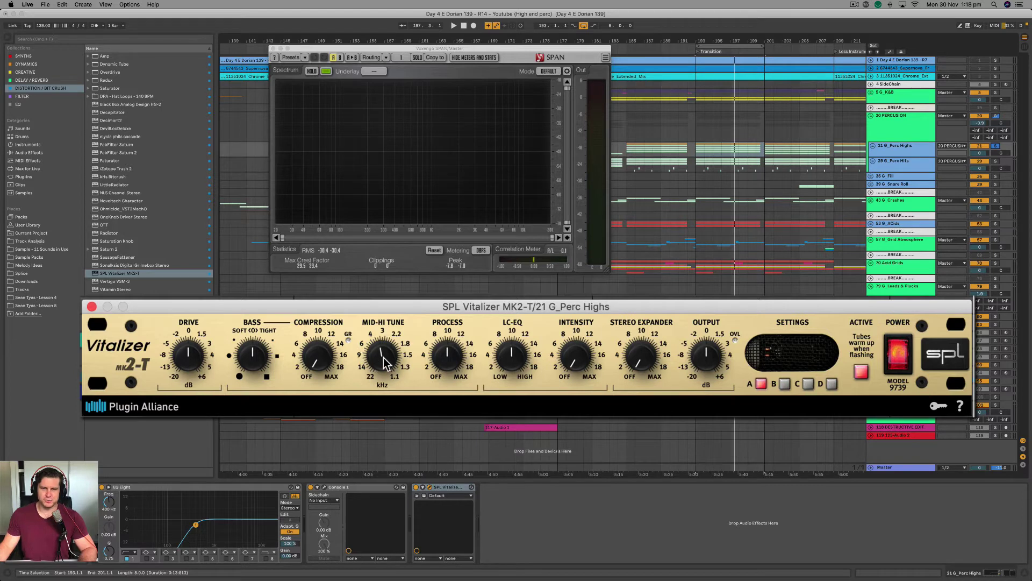
Lower the Mid-Hi Tune, compare over repeated playback, then set Process to about 4
{"action": "mouse_move", "coordinate": [383, 363]}
{"action": "left_mouse_down"}
{"action": "mouse_move", "coordinate": [362, 415]}
{"action": "mouse_move", "coordinate": [373, 415]}
{"action": "mouse_move", "coordinate": [382, 356]}
{"action": "left_mouse_up"}
{"action": "key", "text": "space"}
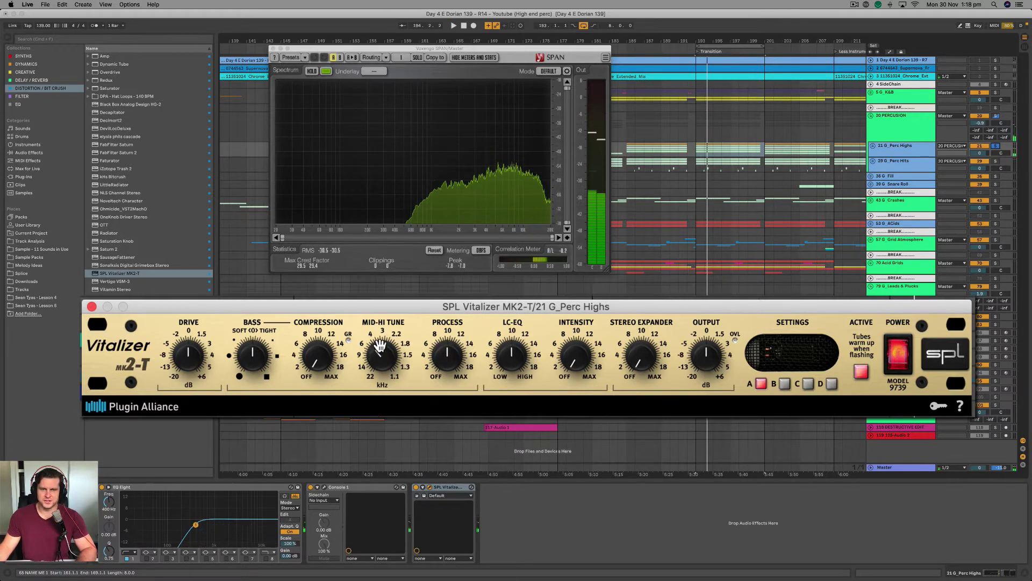
{"action": "key", "text": "space"}
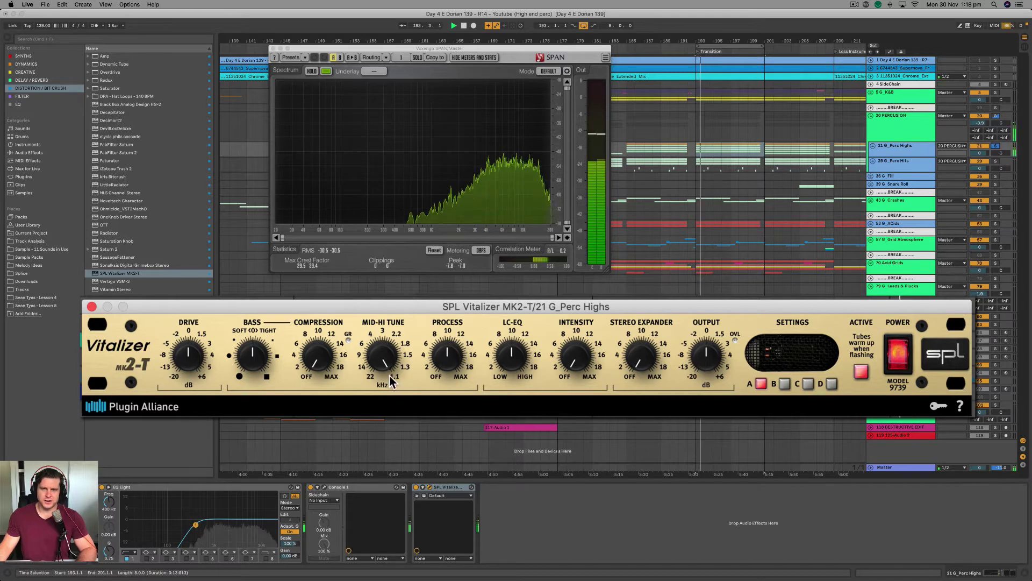
{"action": "key", "text": "space"}
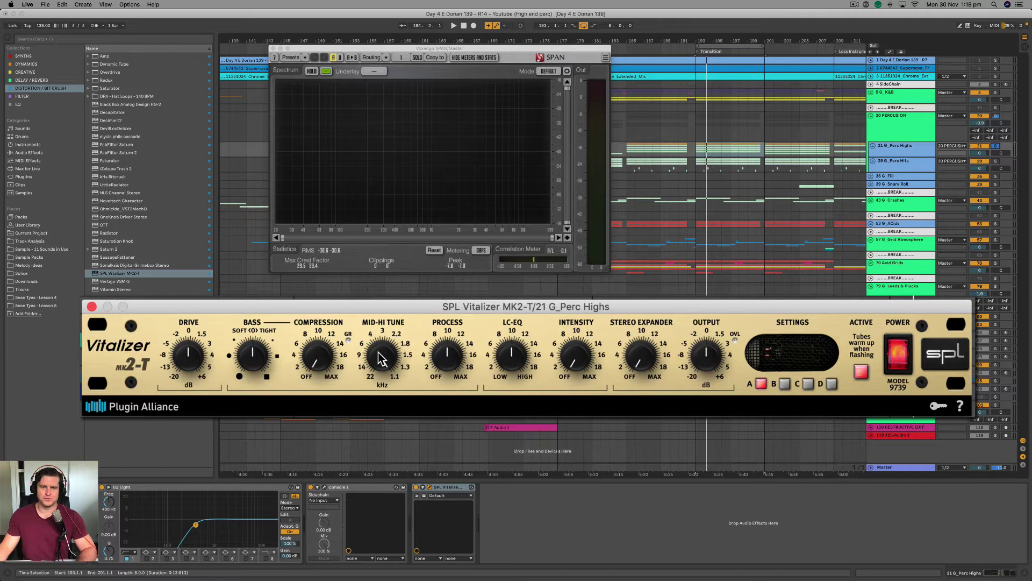
{"action": "key", "text": "space"}
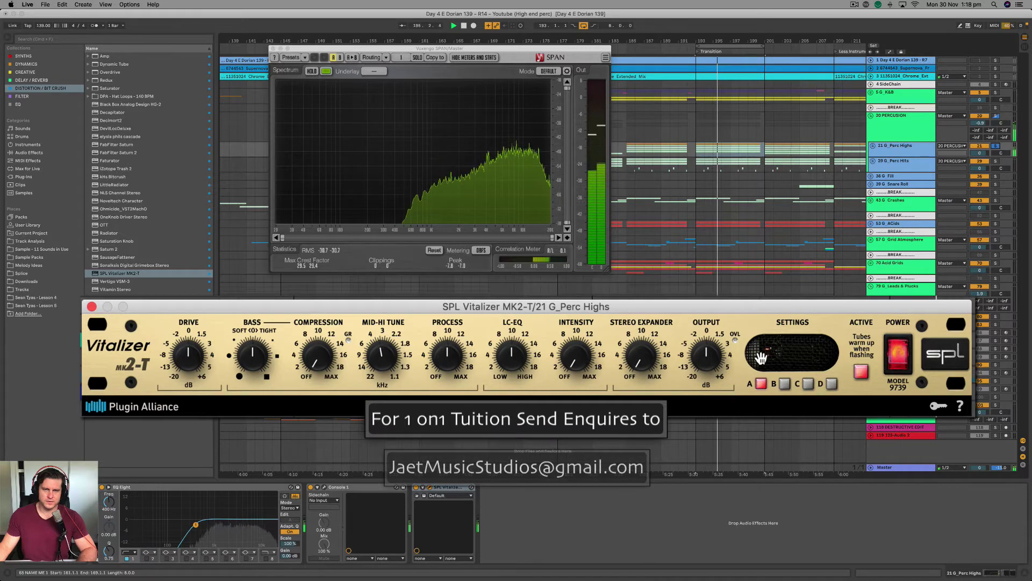
{"action": "key", "text": "space"}
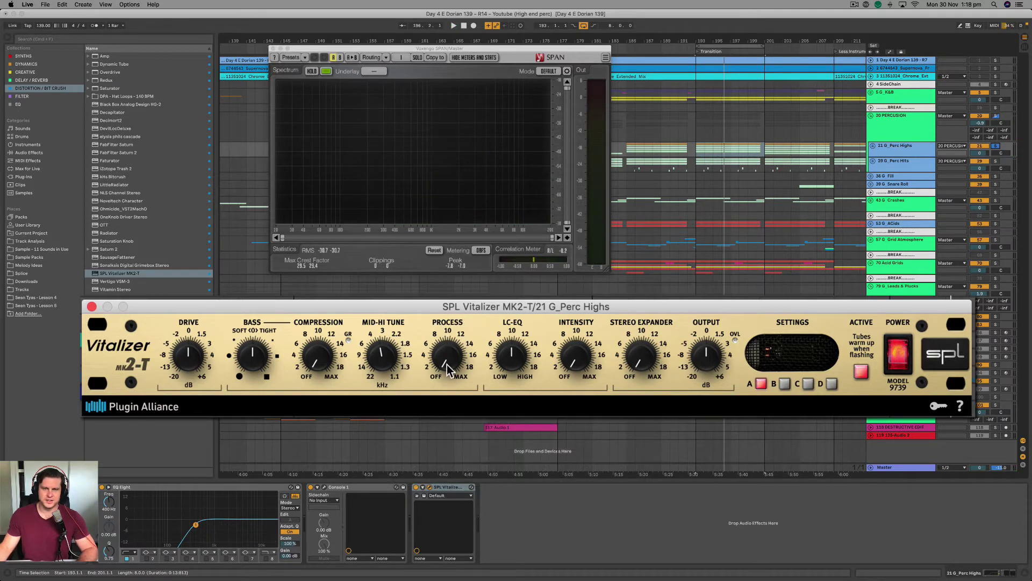
{"action": "key", "text": "space"}
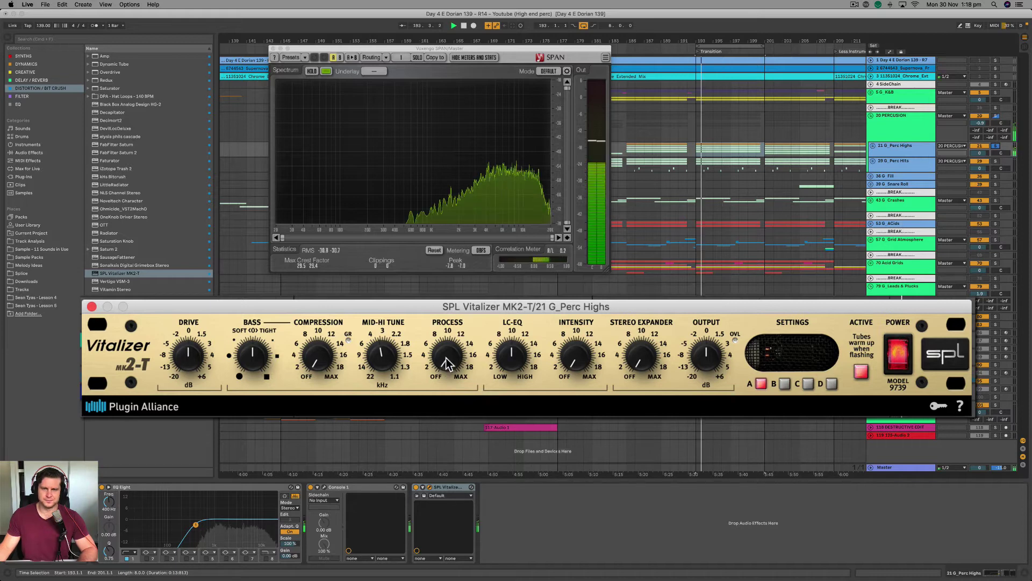
{"action": "left_click_drag", "start_coordinate": [446, 355], "coordinate": [460, 333]}
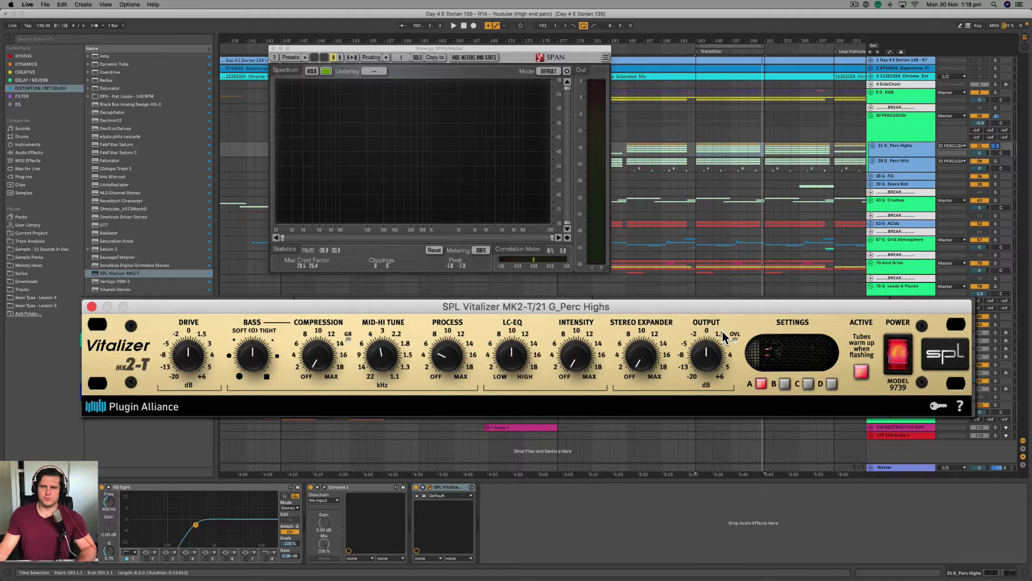
Start playback from bar 193 for gain-matched comparison
{"action": "key", "text": "space"}
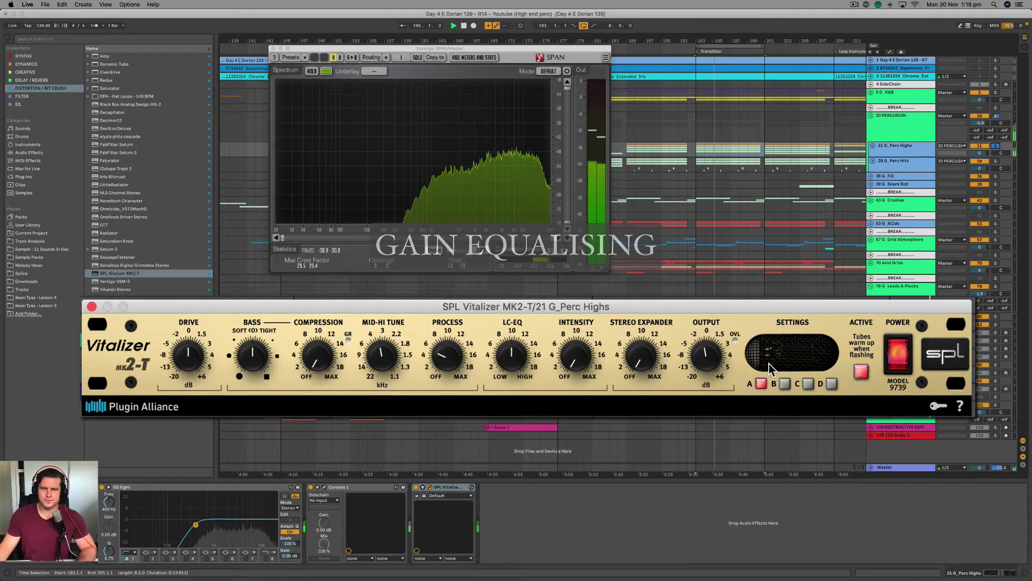
{"action": "key", "text": "space"}
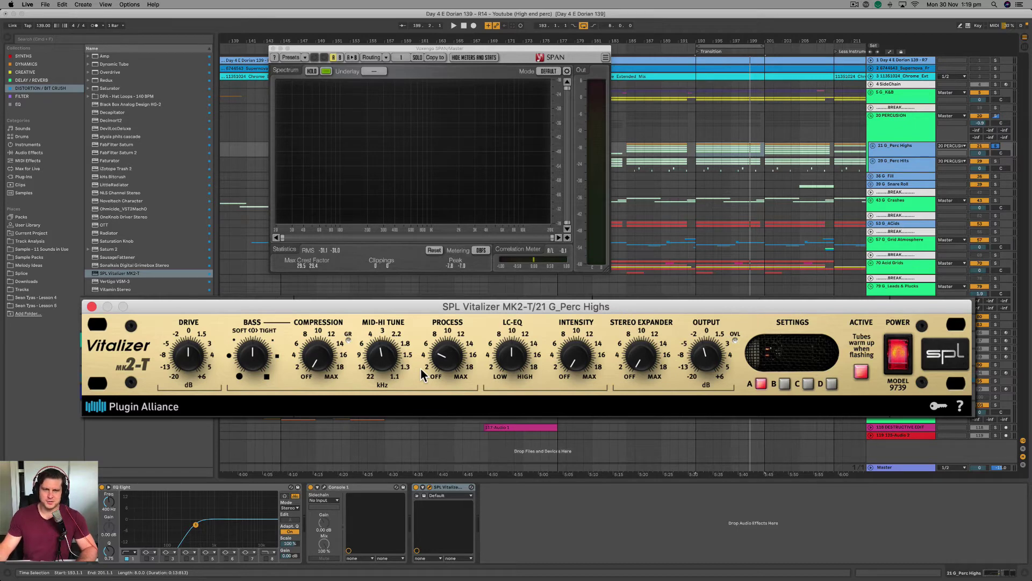
{"action": "left_click", "coordinate": [696, 154]}
{"action": "key", "text": "space"}
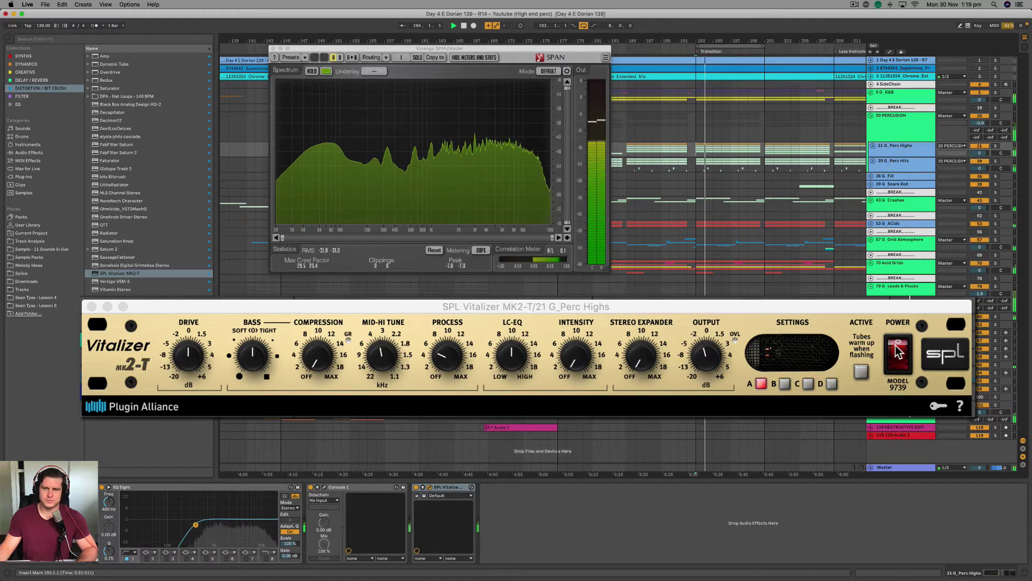
Bypass the Vitalizer and re-enable it to compare dry and processed percs, then reselect Perc Highs
{"action": "left_click", "coordinate": [897, 351]}
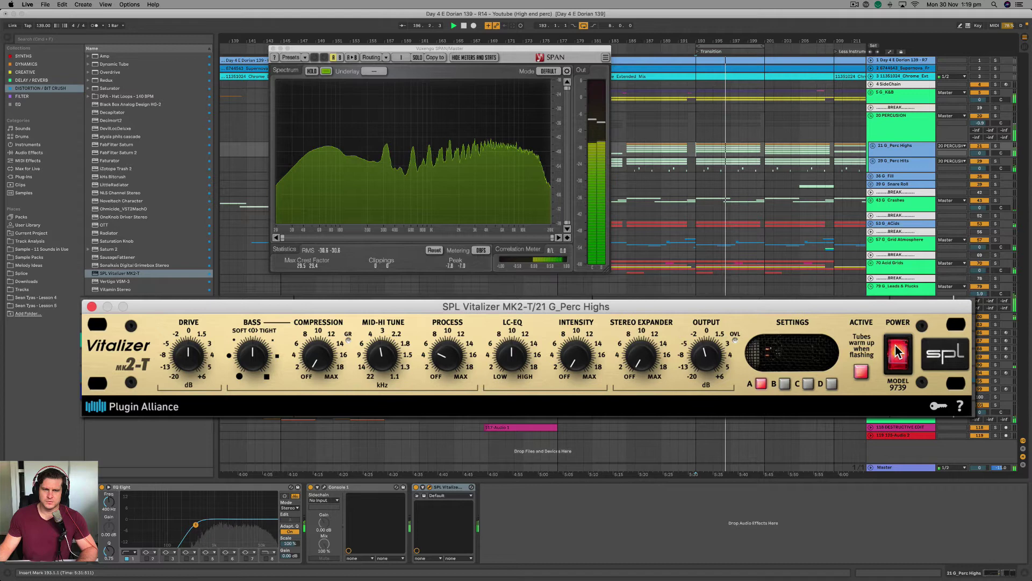
{"action": "left_click", "coordinate": [895, 357]}
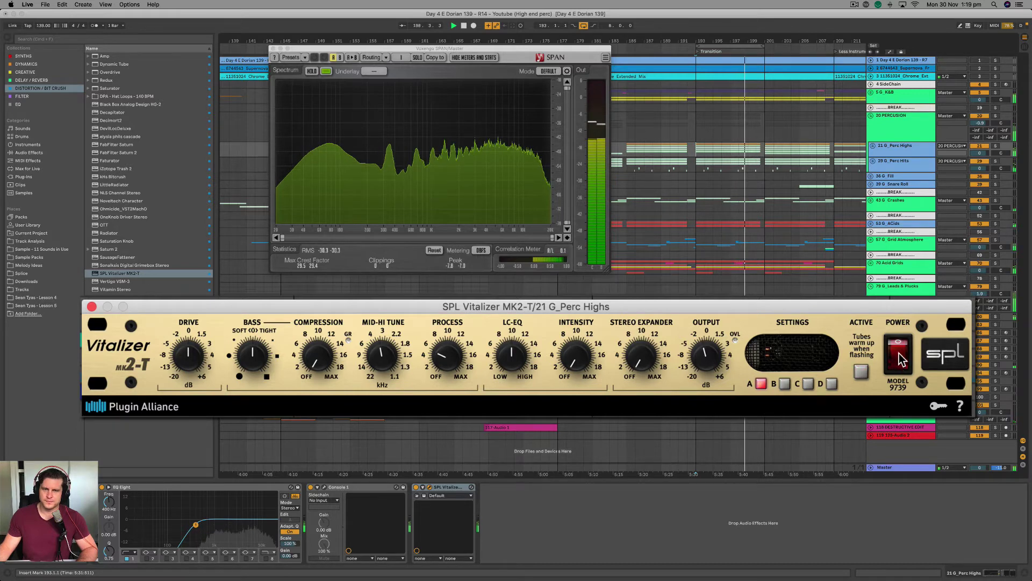
{"action": "left_click", "coordinate": [899, 353]}
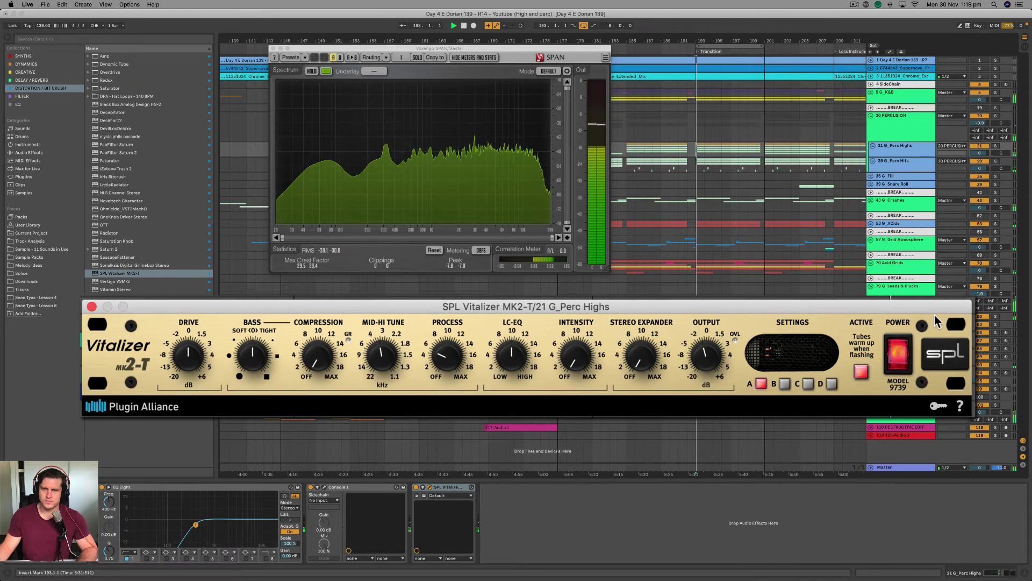
{"action": "left_click", "coordinate": [722, 261]}
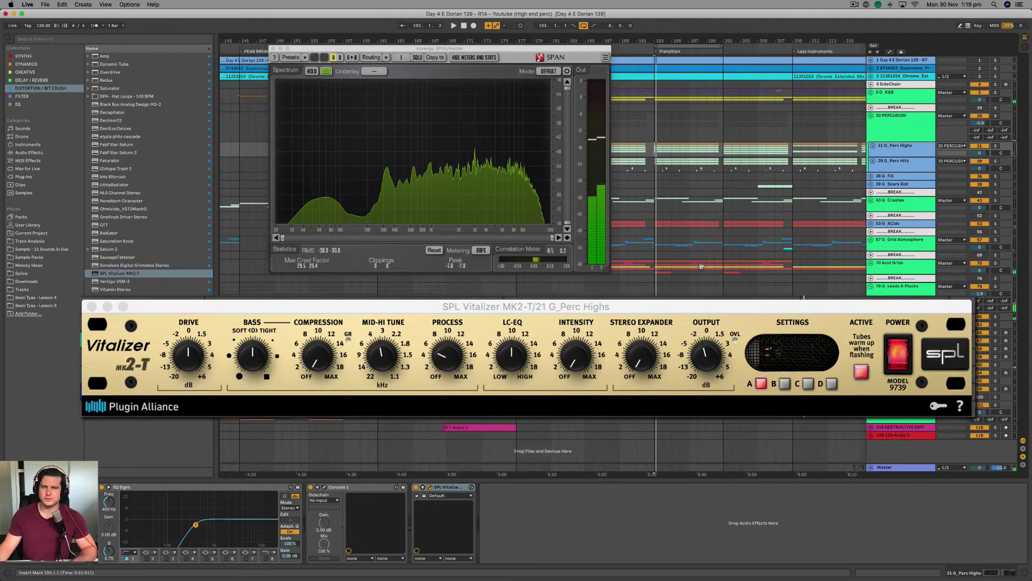
{"action": "left_click", "coordinate": [910, 156]}
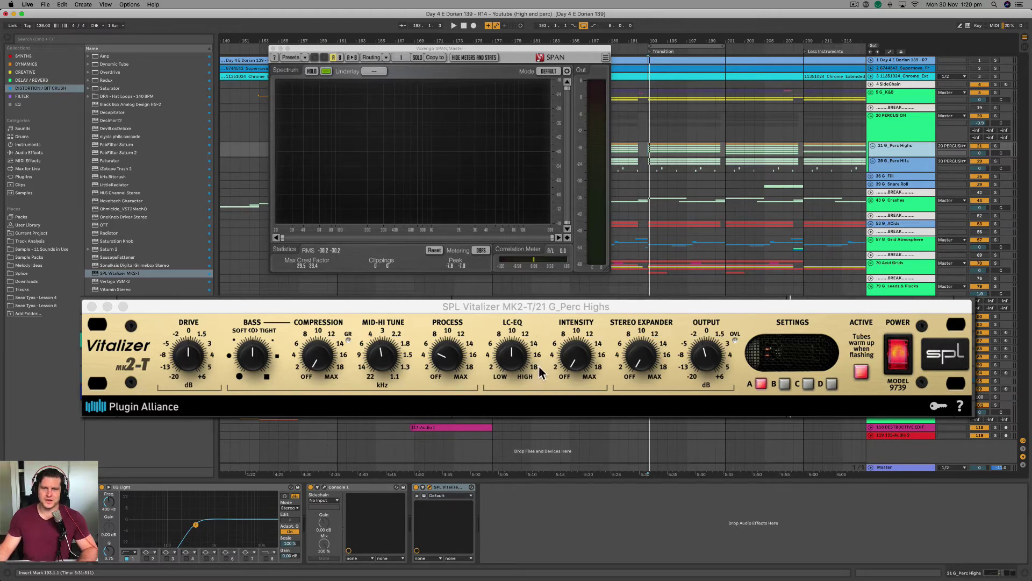
Turn the Vitalizer Intensity knob from about 3 up to about 10
{"action": "left_click_drag", "start_coordinate": [571, 356], "coordinate": [581, 334]}
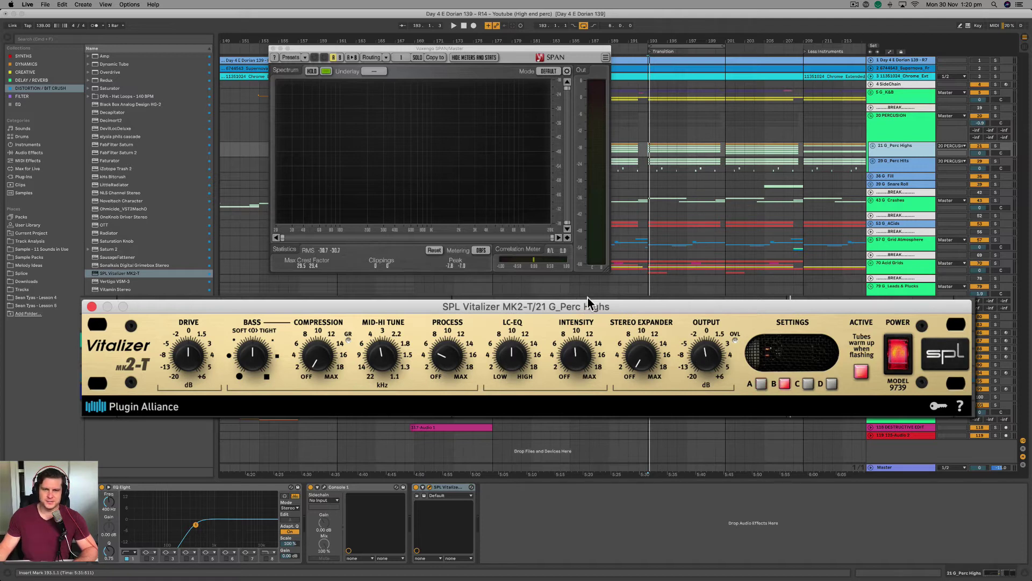
Solo 21 G_Perc Highs and turn the Vitalizer's LC-EQ further toward HIGH
{"action": "left_click", "coordinate": [995, 146]}
{"action": "left_click", "coordinate": [511, 355]}
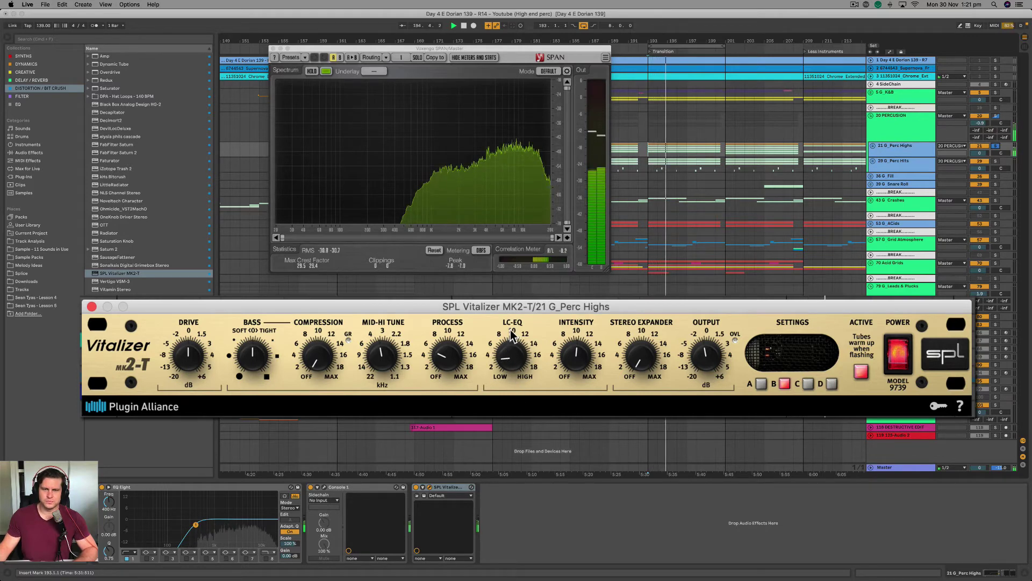
{"action": "mouse_move", "coordinate": [514, 357]}
{"action": "left_mouse_down"}
{"action": "mouse_move", "coordinate": [519, 348]}
{"action": "mouse_move", "coordinate": [523, 370]}
{"action": "mouse_move", "coordinate": [538, 314]}
{"action": "mouse_move", "coordinate": [505, 376]}
{"action": "left_mouse_up"}
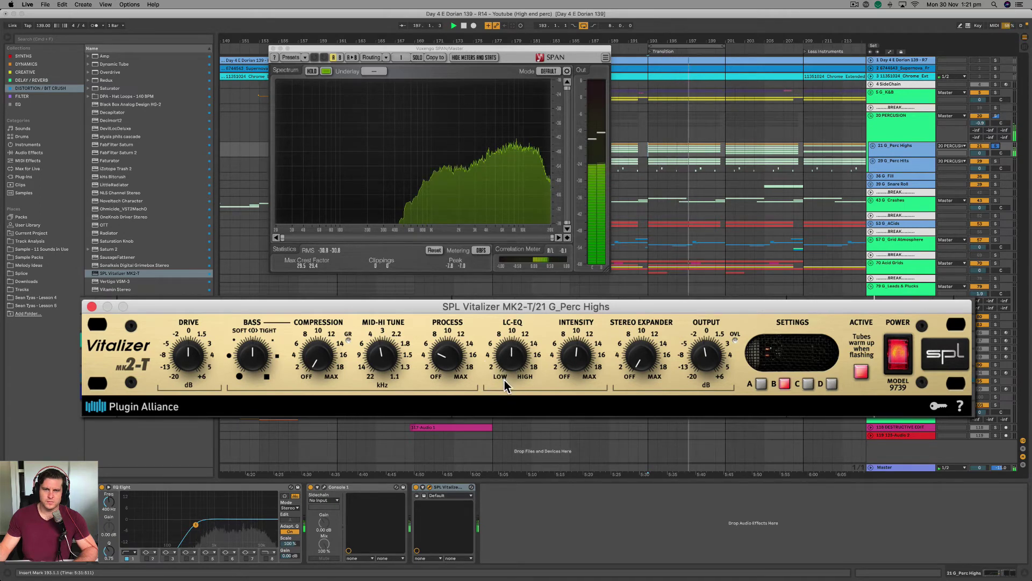
{"action": "left_click_drag", "start_coordinate": [512, 375], "coordinate": [513, 372]}
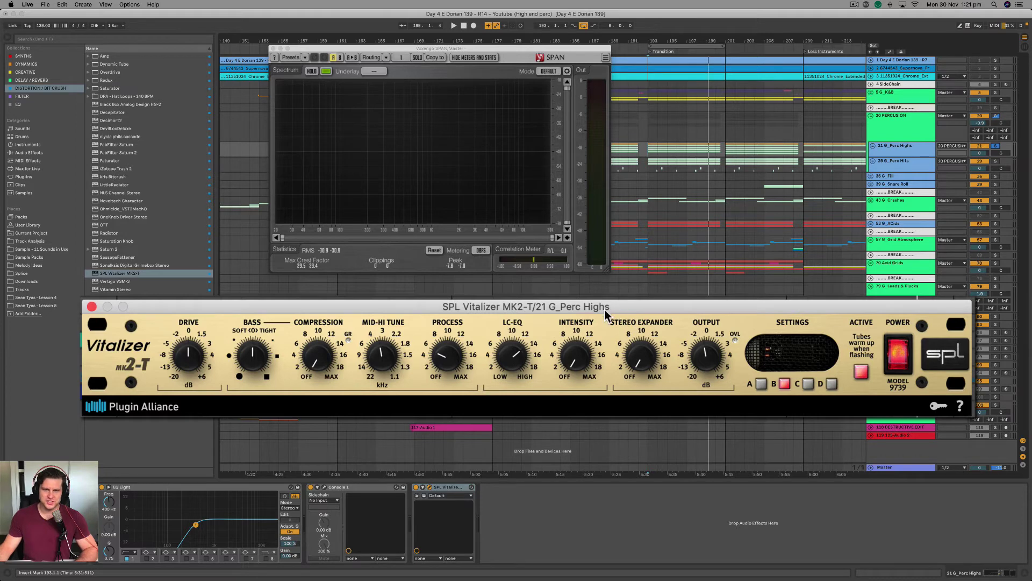
Replay from bar 193, lower the Vitalizer Intensity, bypass the Vitalizer, then stop playback
{"action": "key", "text": "space"}
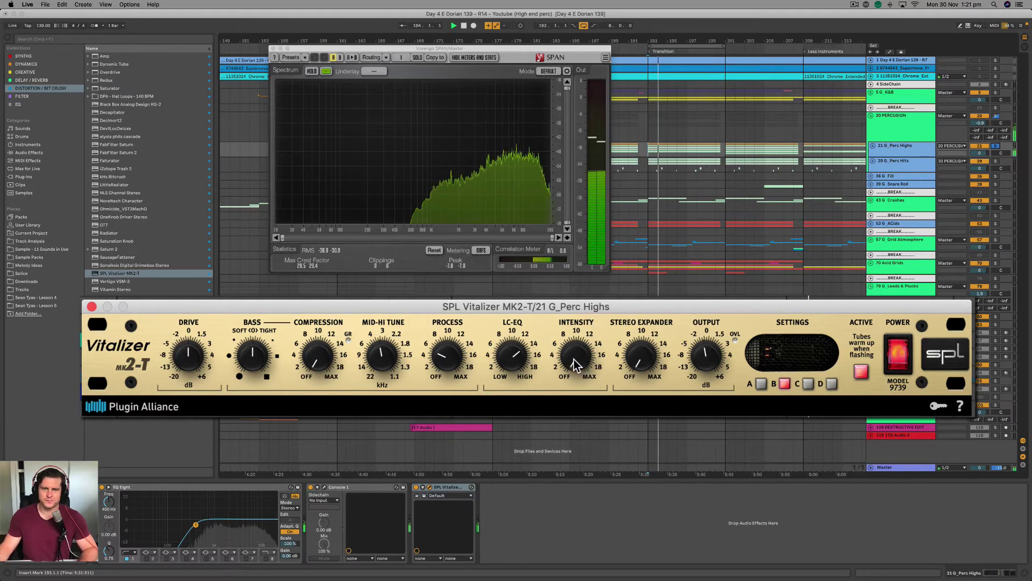
{"action": "left_click_drag", "start_coordinate": [575, 364], "coordinate": [580, 345]}
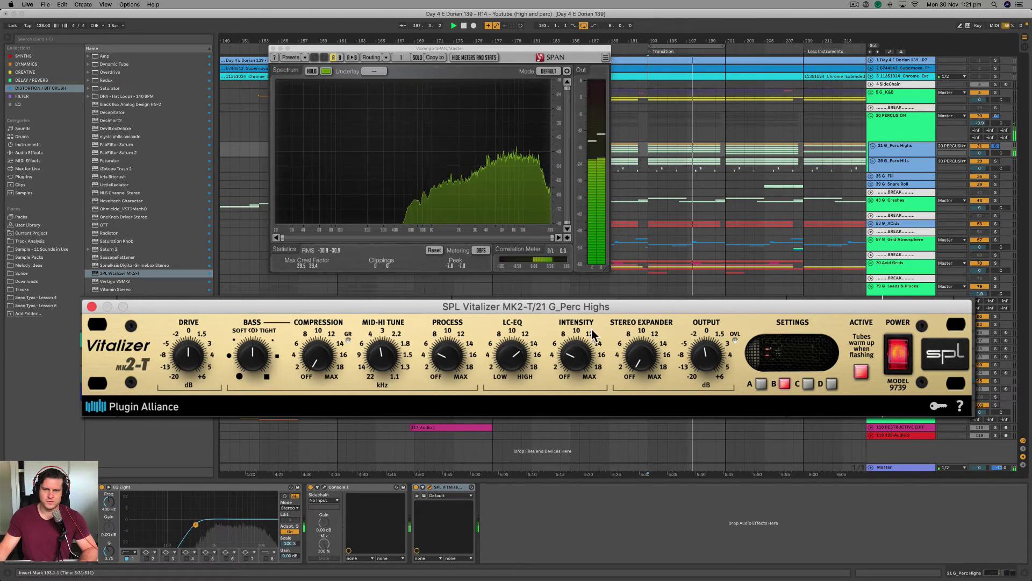
{"action": "left_click", "coordinate": [899, 358]}
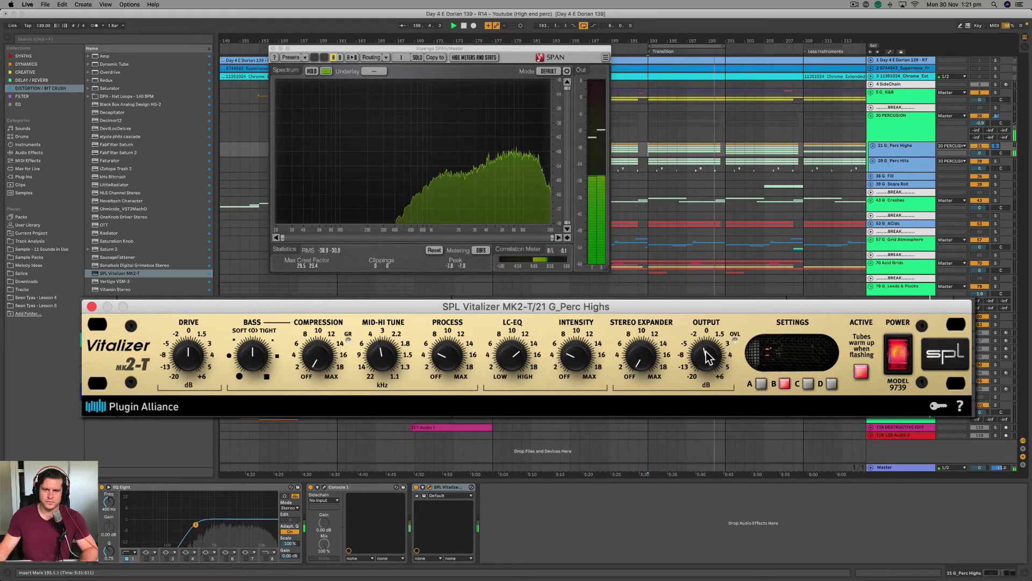
{"action": "key", "text": "space"}
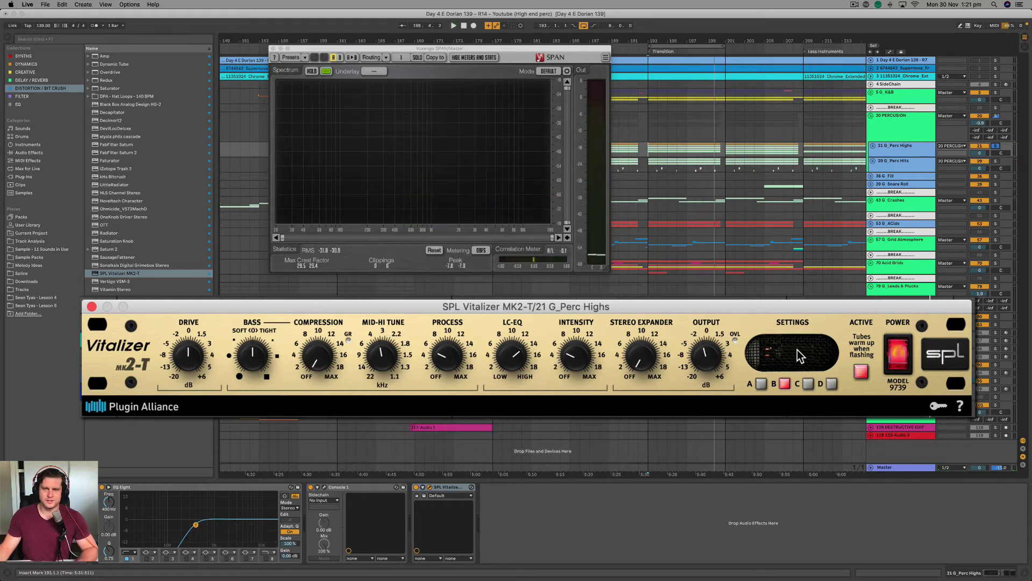
Alternate the Vitalizer between Settings A and B while playing, end on B, and stop
{"action": "left_click", "coordinate": [761, 383]}
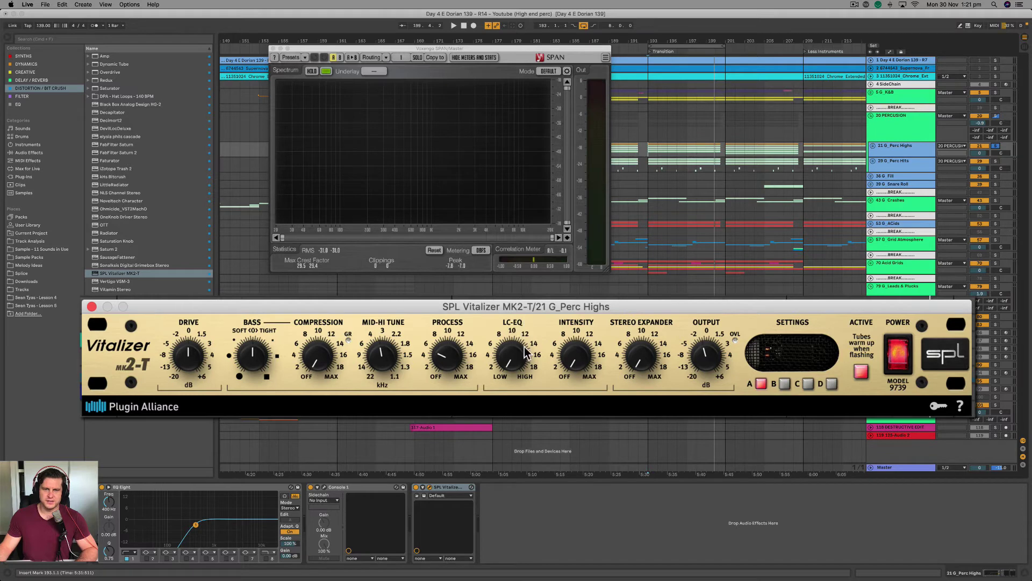
{"action": "left_click", "coordinate": [761, 383]}
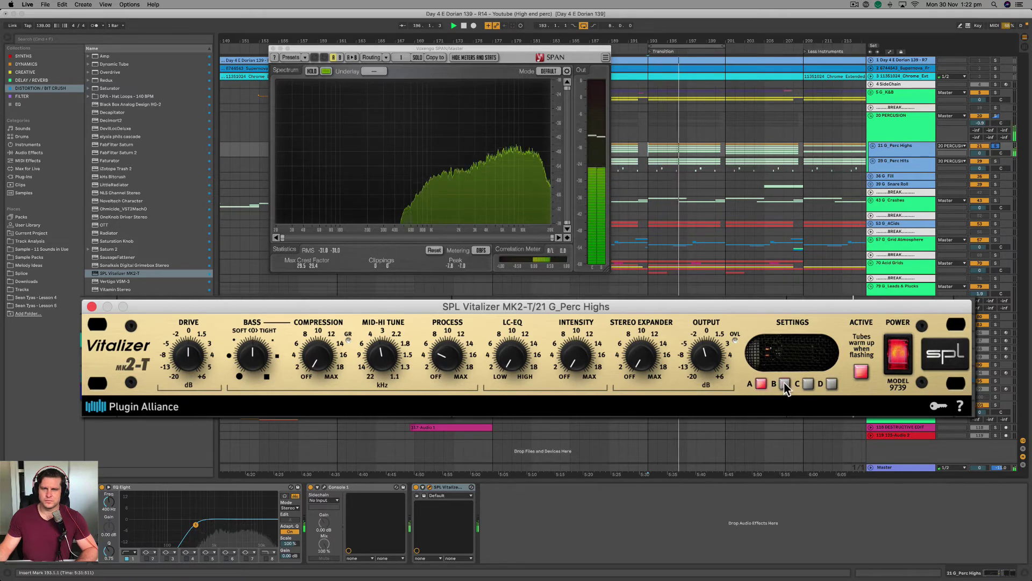
{"action": "left_click", "coordinate": [784, 384]}
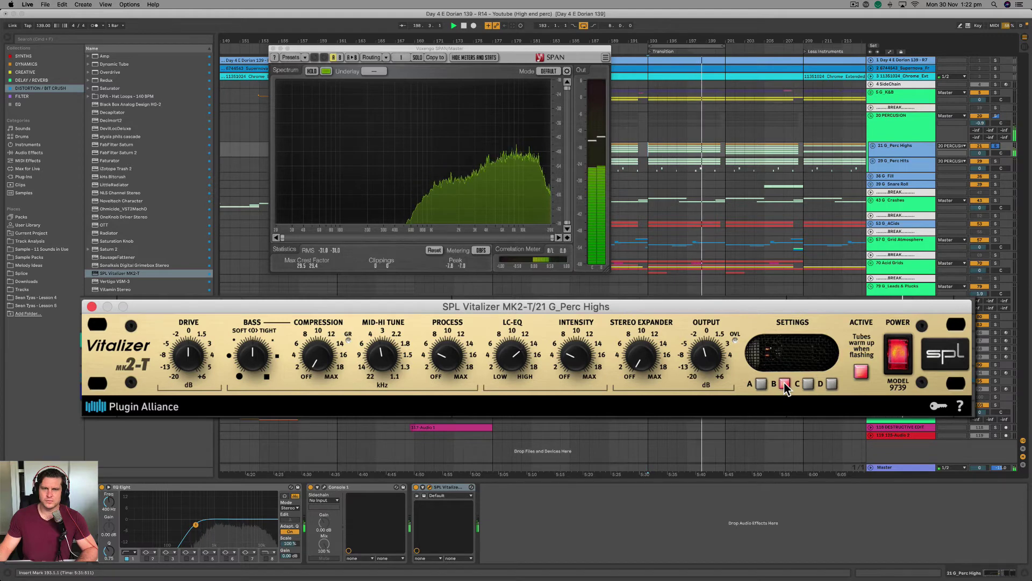
{"action": "left_click", "coordinate": [761, 383]}
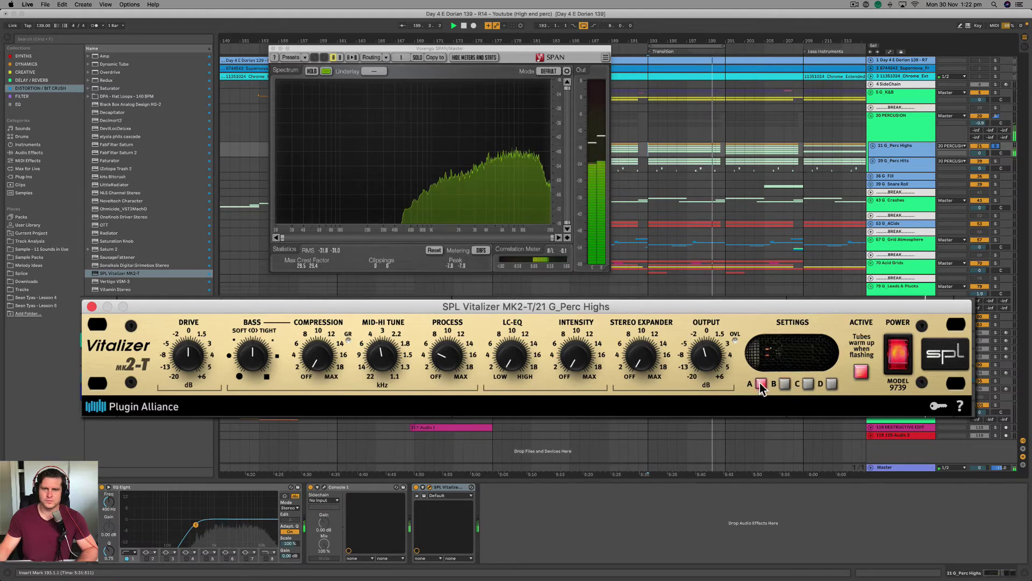
{"action": "left_click", "coordinate": [783, 383]}
{"action": "key", "text": "space"}
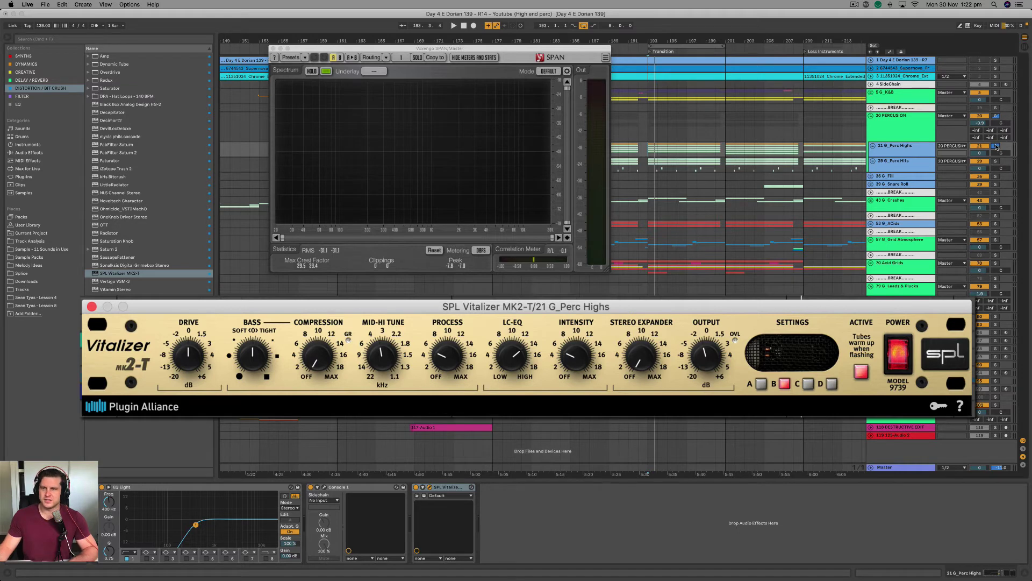
During playback, switch the Vitalizer off and on twice, leaving it on, then stop
{"action": "key", "text": "space"}
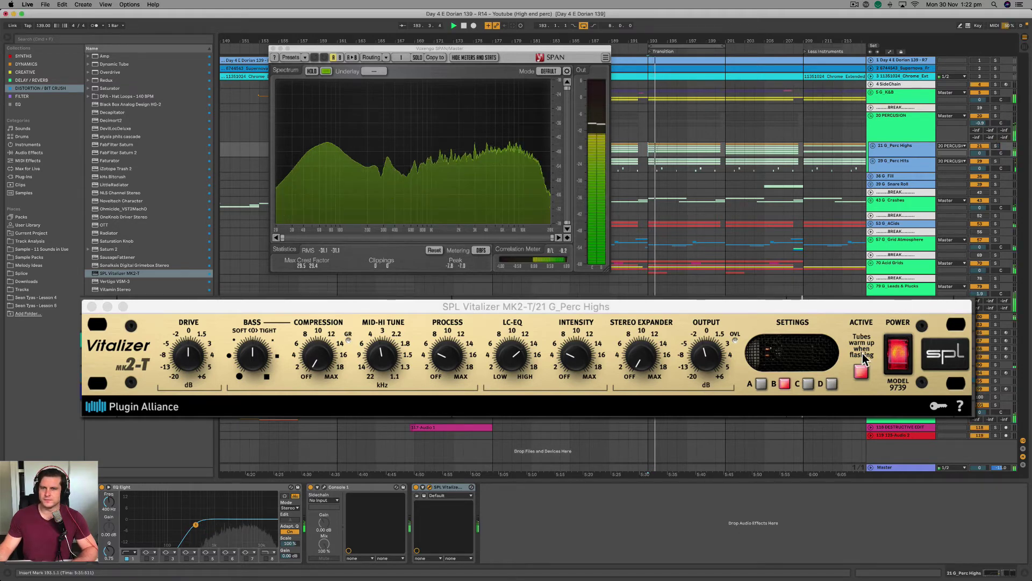
{"action": "left_click", "coordinate": [899, 366]}
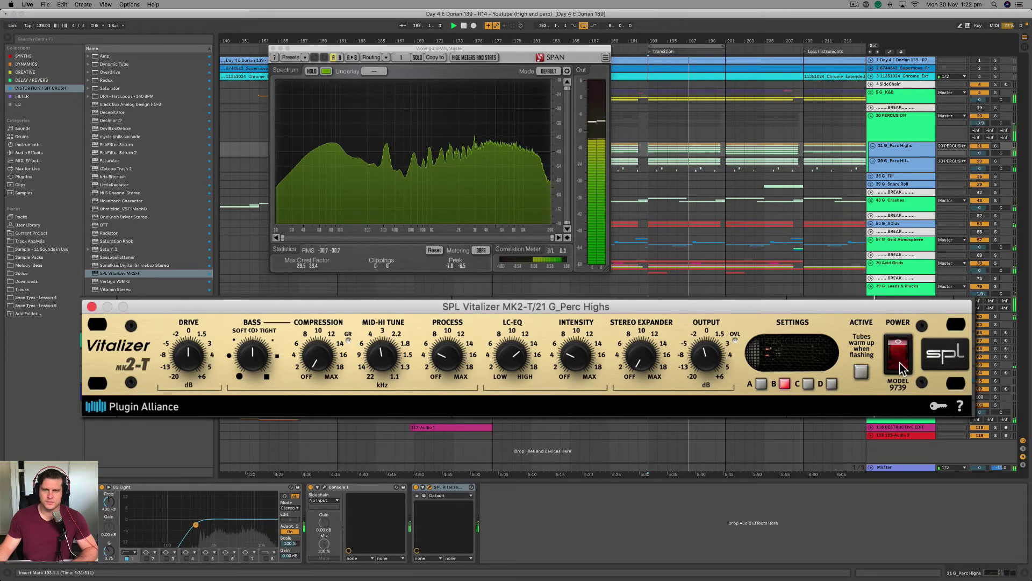
{"action": "left_click", "coordinate": [900, 358]}
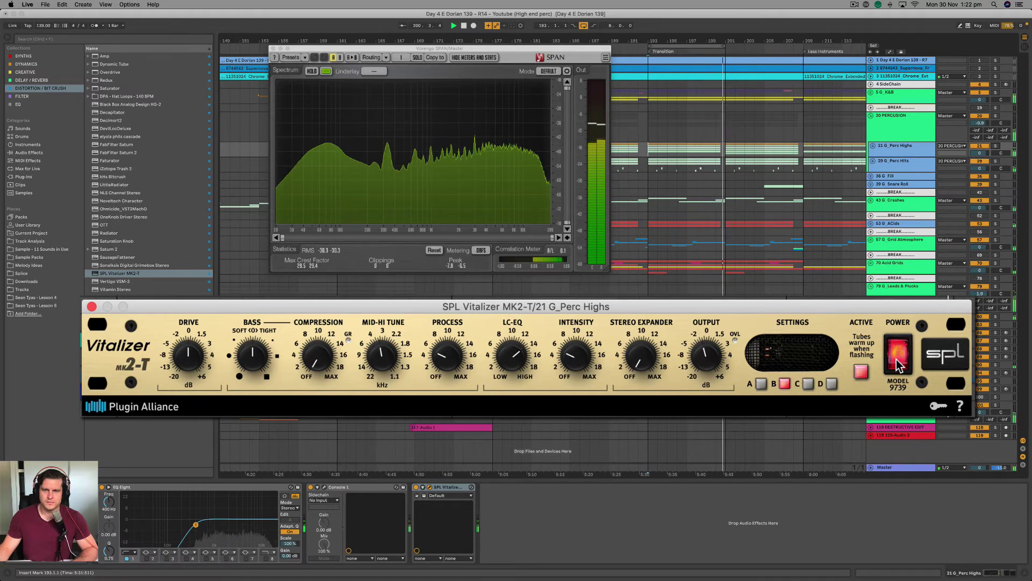
{"action": "left_click", "coordinate": [899, 350]}
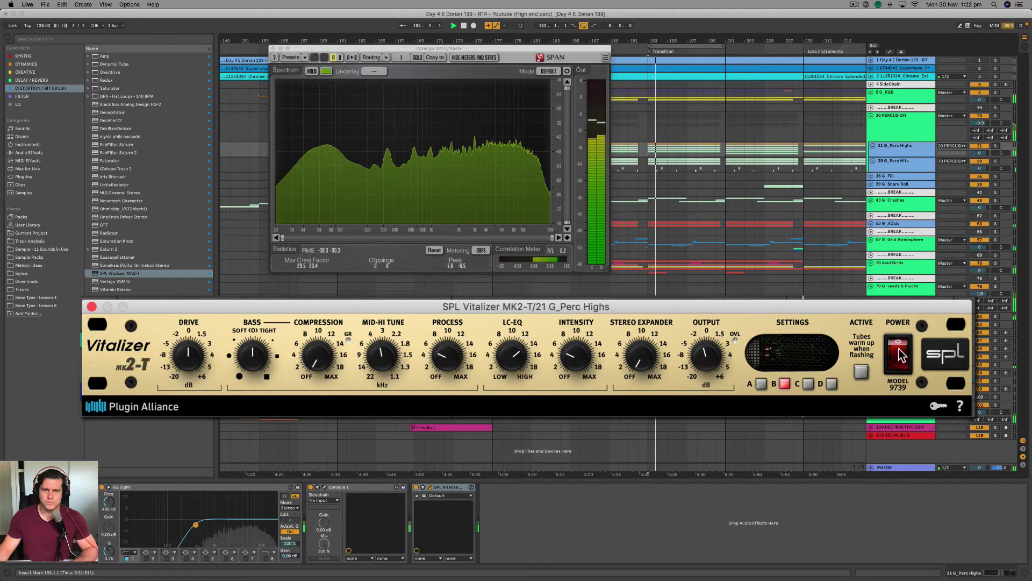
{"action": "left_click", "coordinate": [900, 357]}
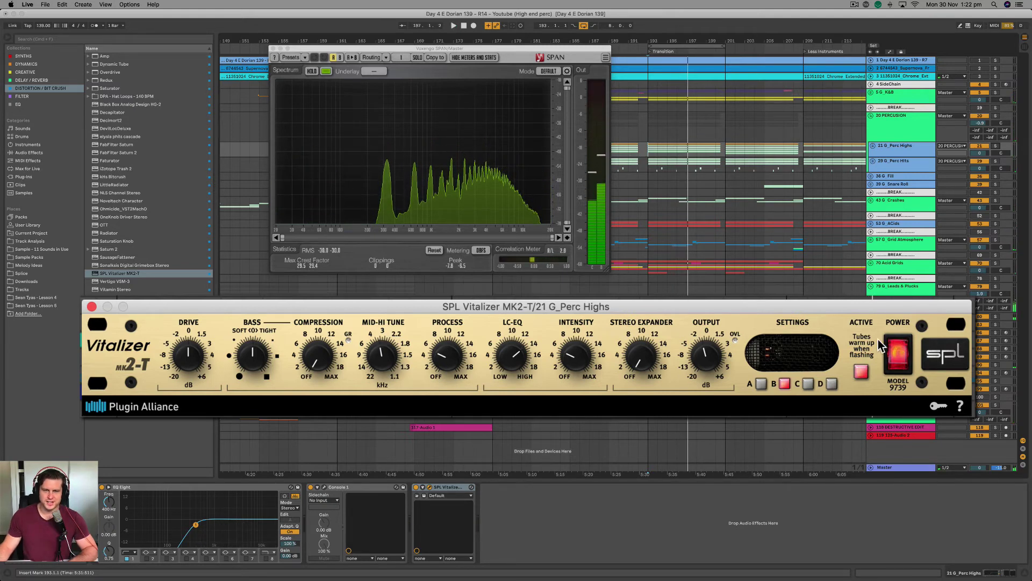
{"action": "key", "text": "space"}
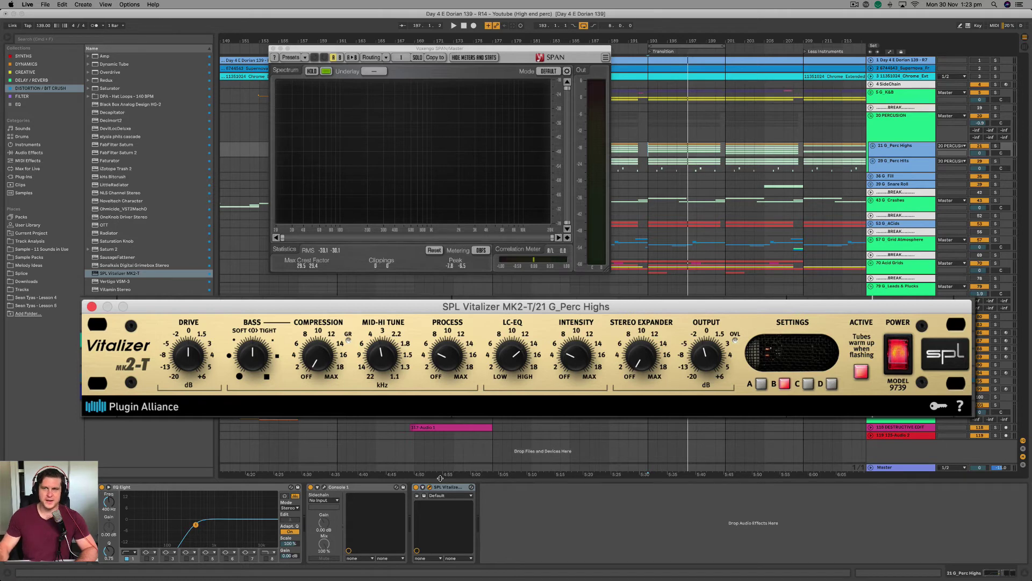
Select bars 217–222 in the arrangement and start playback from bar 217
{"action": "left_click_drag", "start_coordinate": [784, 239], "coordinate": [579, 242]}
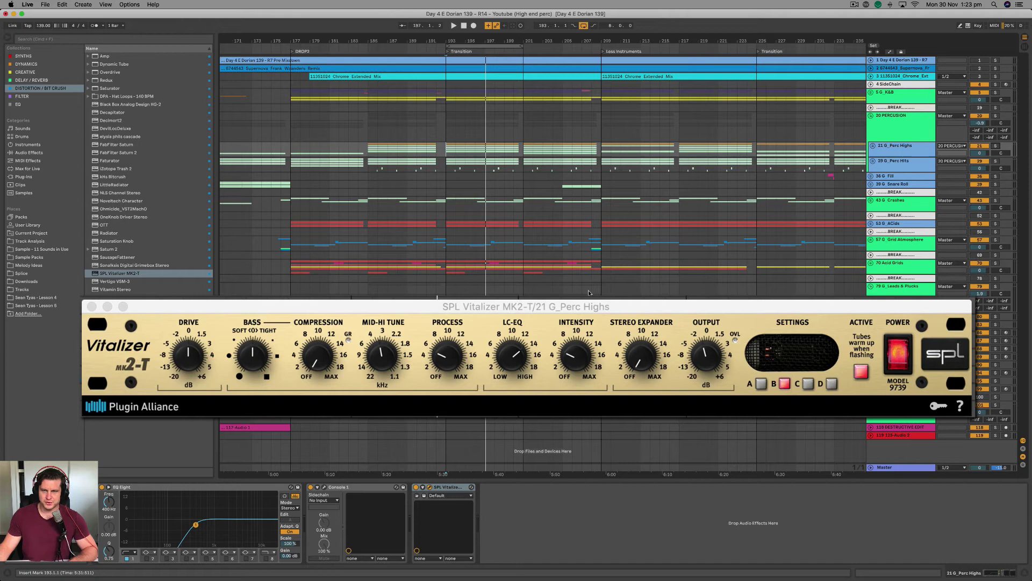
{"action": "left_click_drag", "start_coordinate": [678, 245], "coordinate": [756, 247]}
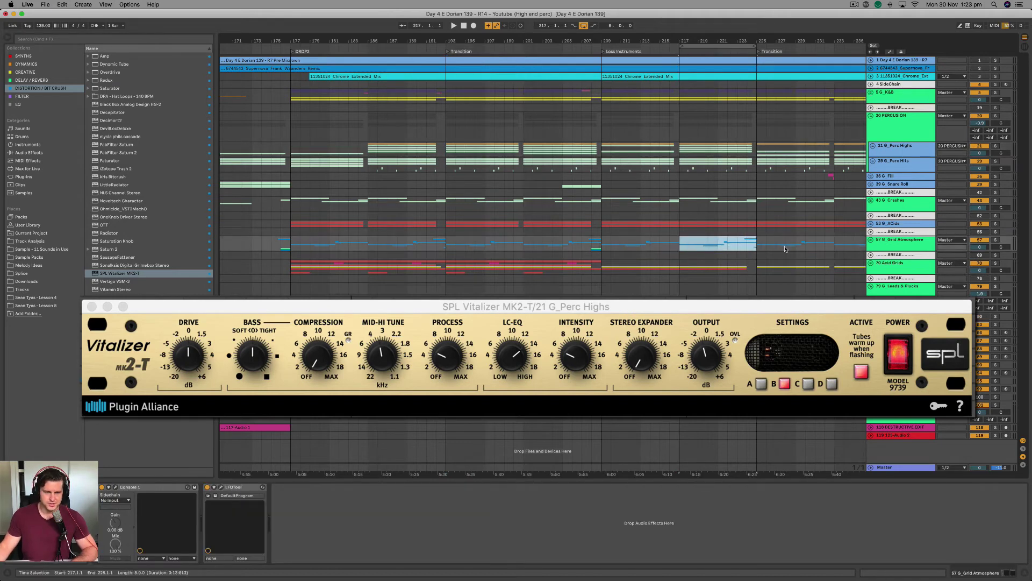
{"action": "key", "text": "space"}
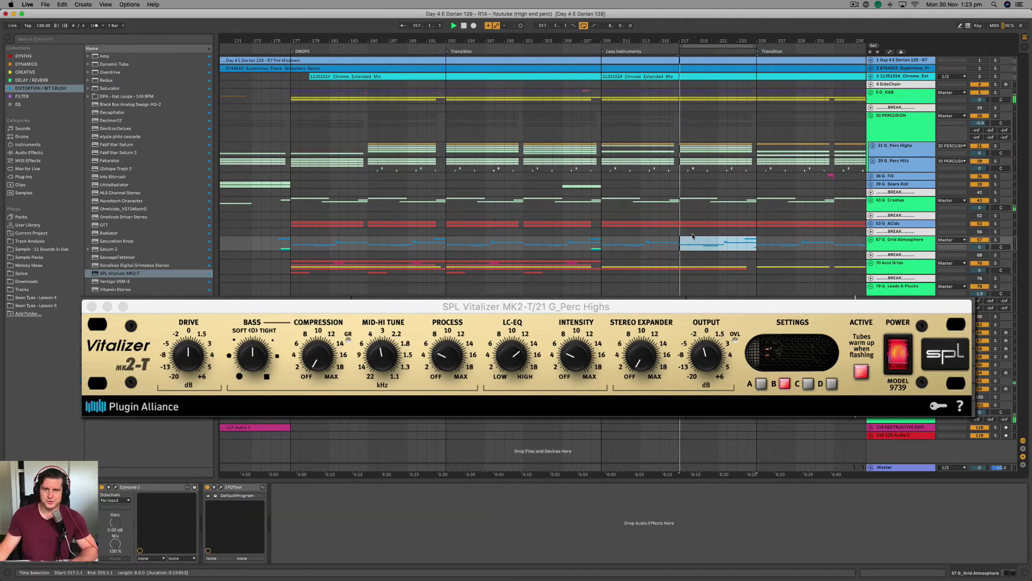
On 21 G_Perc Highs, toggle the Vitalizer off and on twice, leaving it on
{"action": "left_click", "coordinate": [897, 151]}
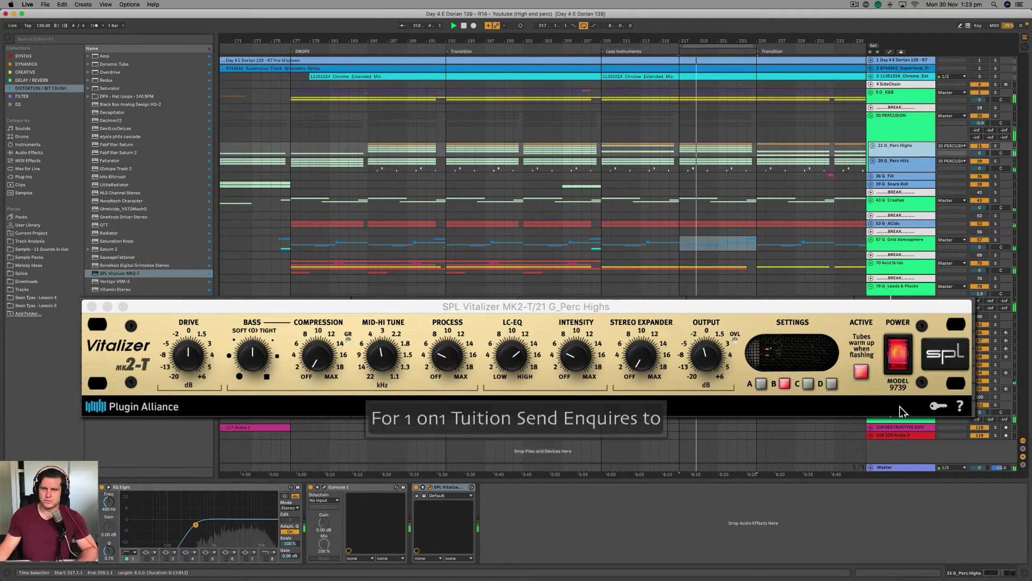
{"action": "left_click", "coordinate": [898, 368]}
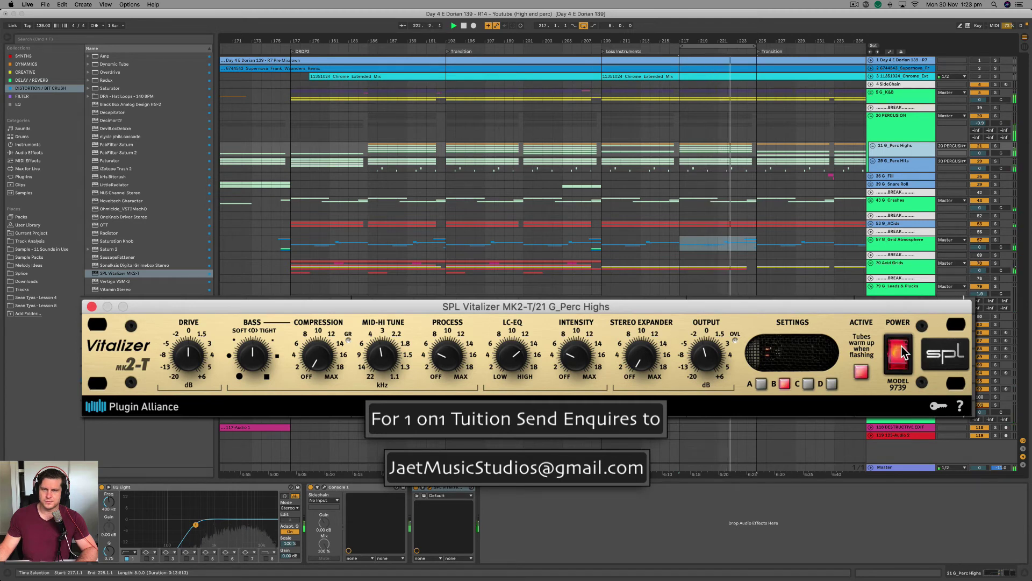
{"action": "left_click", "coordinate": [898, 360]}
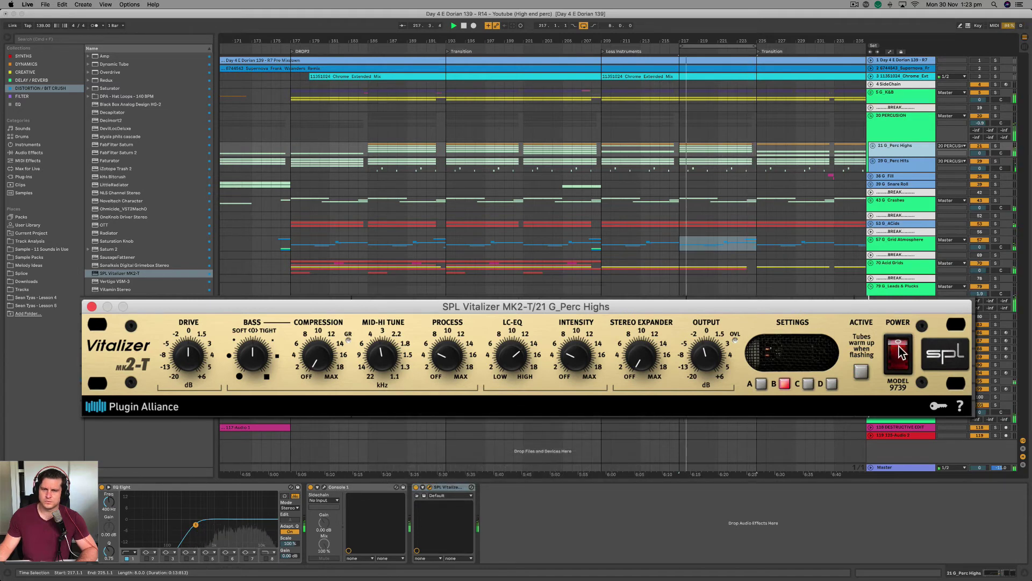
{"action": "left_click", "coordinate": [901, 353]}
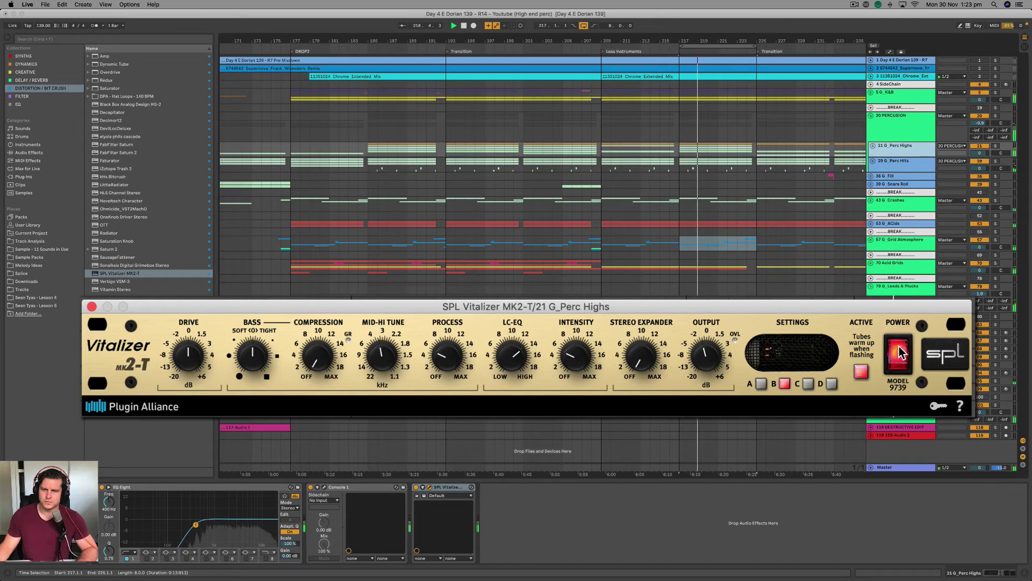
{"action": "left_click", "coordinate": [903, 351]}
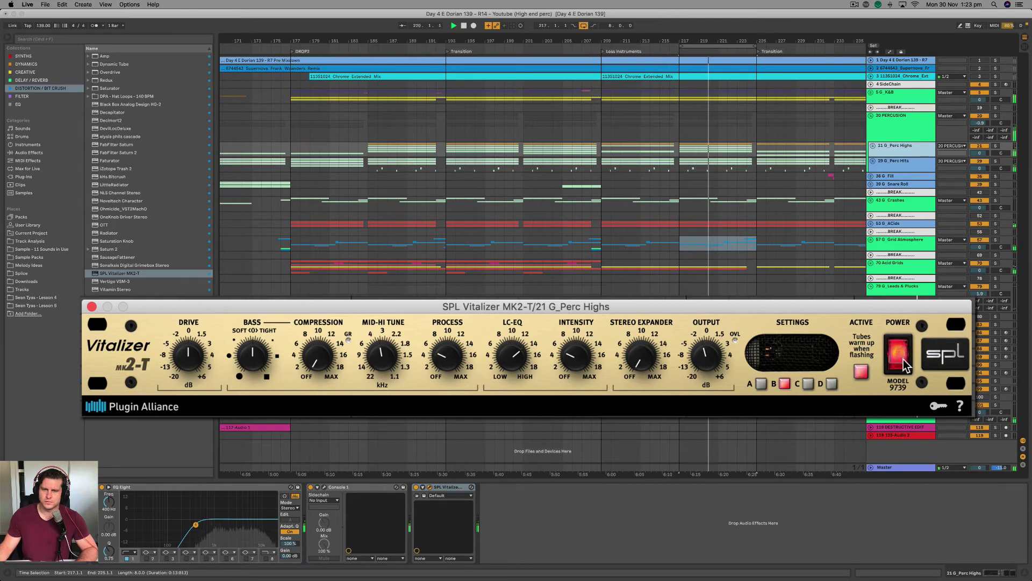
{"action": "left_click", "coordinate": [903, 356]}
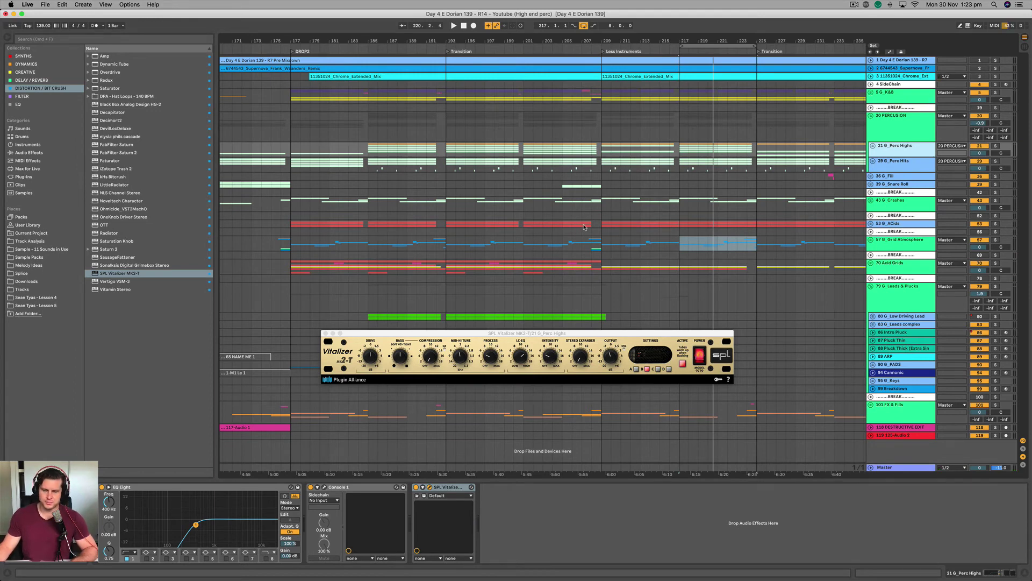
Load API-560 Stereo from the EQ plugins onto Perc Highs and move its window aside
{"action": "key", "text": "minus"}
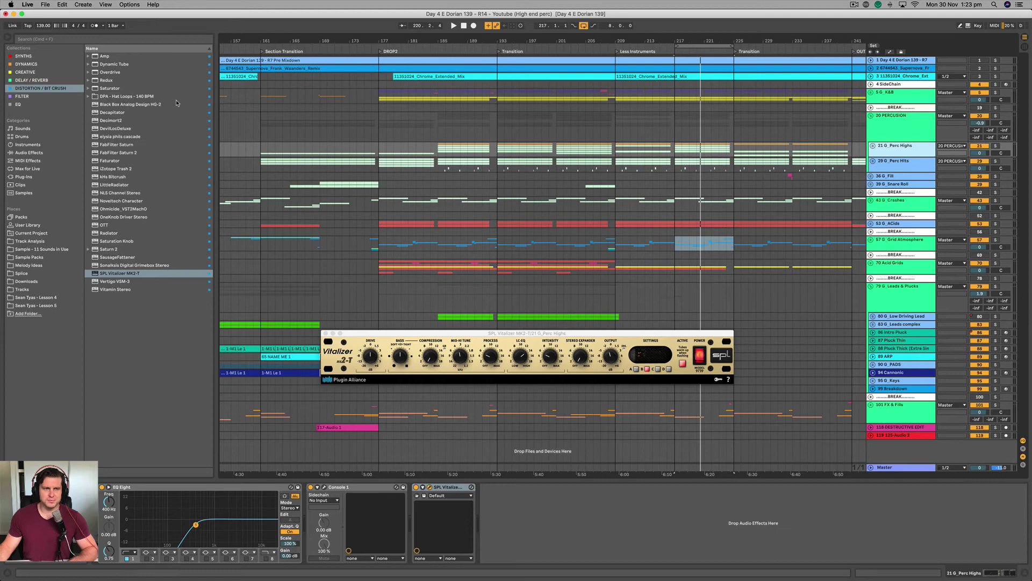
{"action": "left_click", "coordinate": [23, 105]}
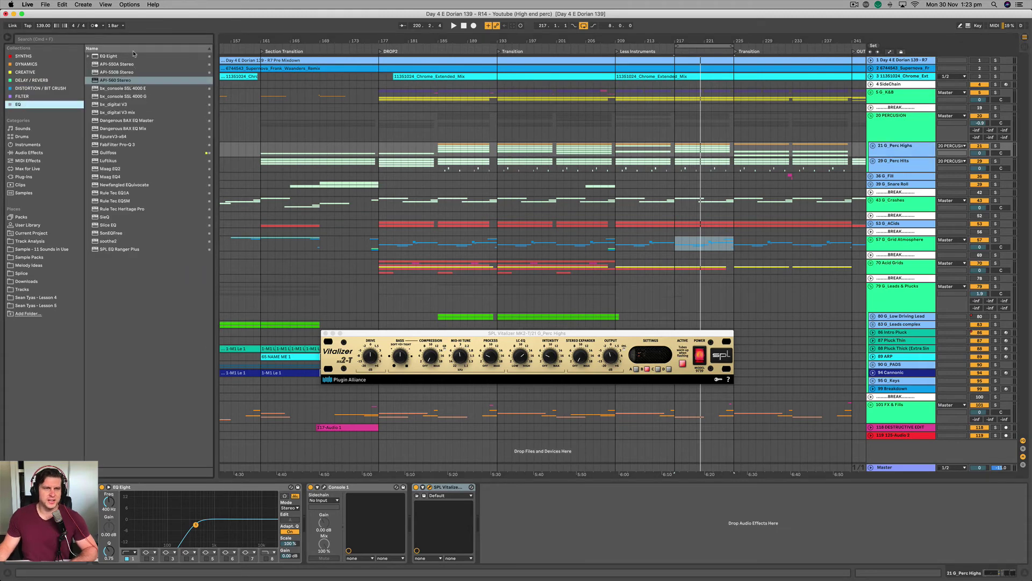
{"action": "left_click", "coordinate": [117, 177]}
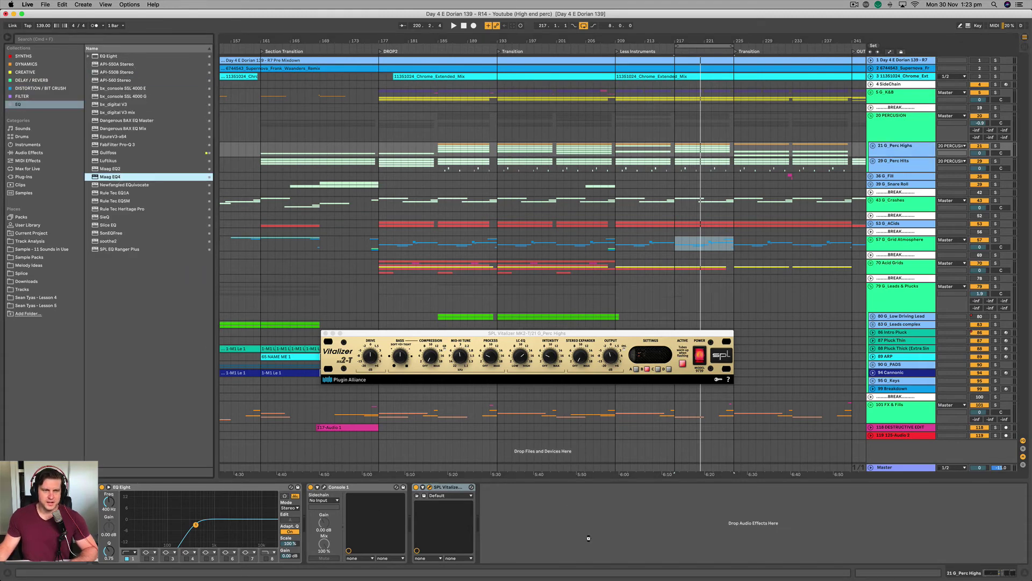
{"action": "left_click", "coordinate": [108, 80]}
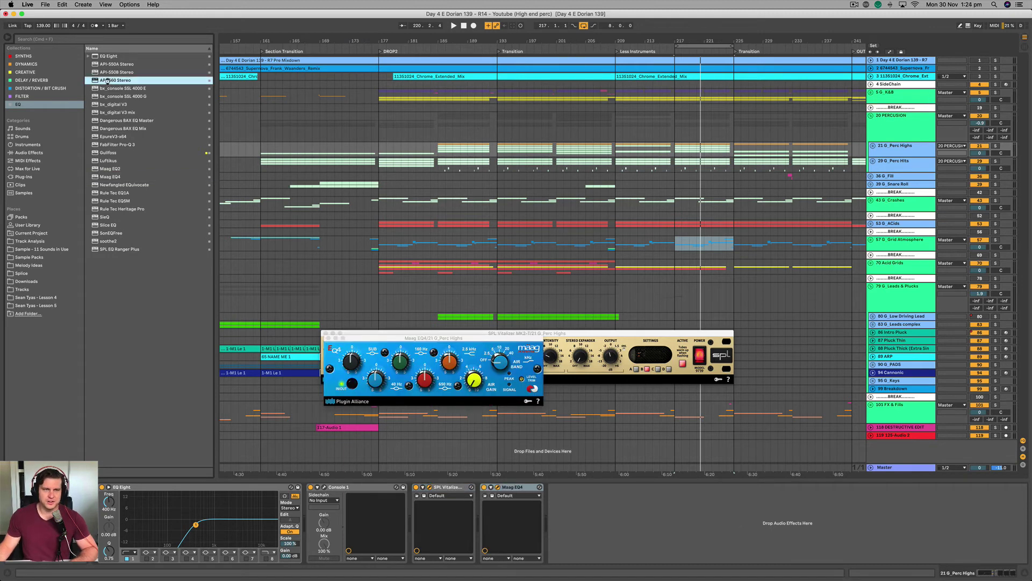
{"action": "double_click", "coordinate": [107, 81]}
{"action": "left_click_drag", "start_coordinate": [408, 342], "coordinate": [669, 231]}
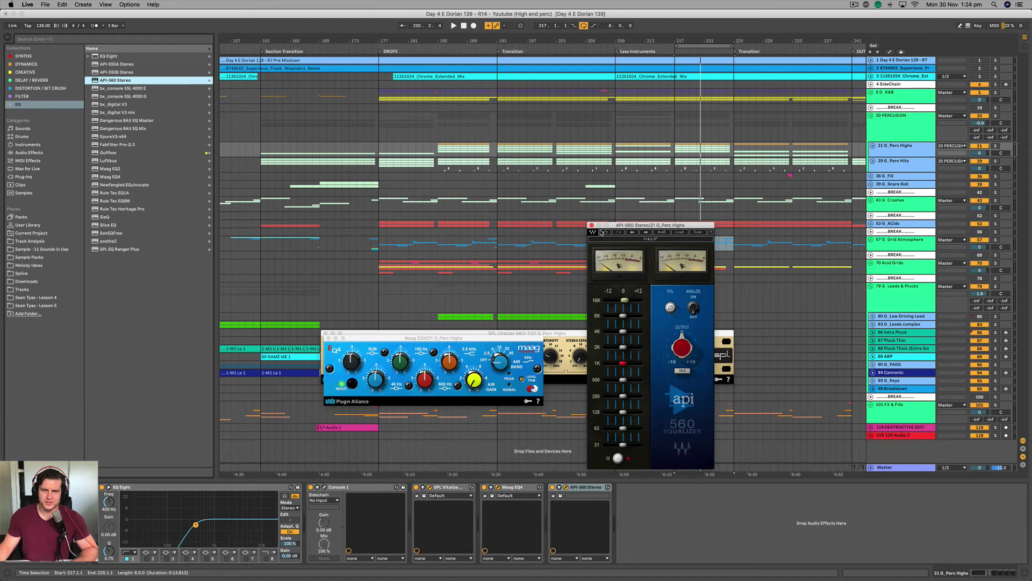
Close and deactivate the API-560, play the loop, and raise Maag EQ4 AIR GAIN to 4.0
{"action": "left_click", "coordinate": [592, 226]}
{"action": "left_click", "coordinate": [553, 487]}
{"action": "left_click", "coordinate": [501, 364]}
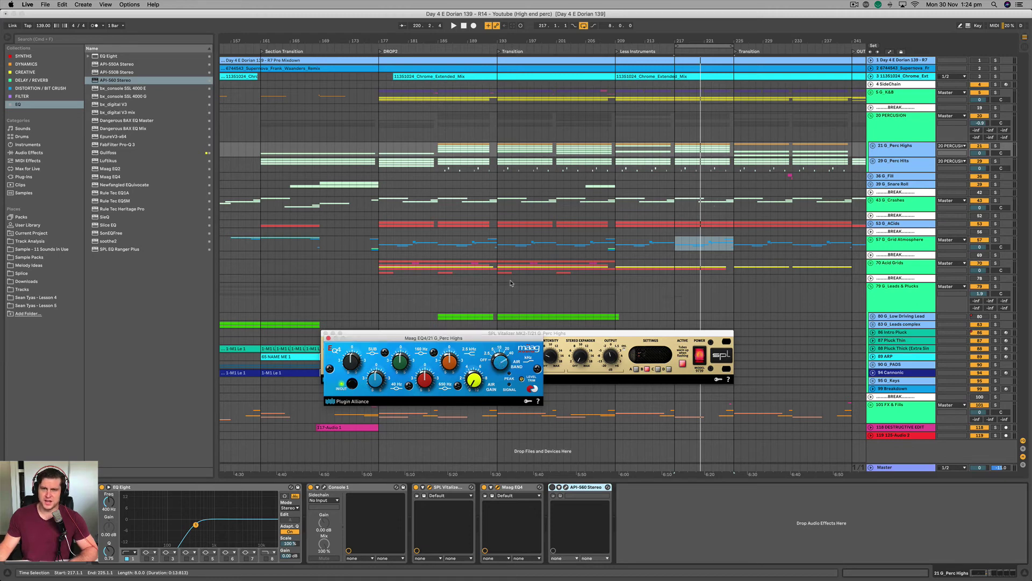
{"action": "key", "text": "space"}
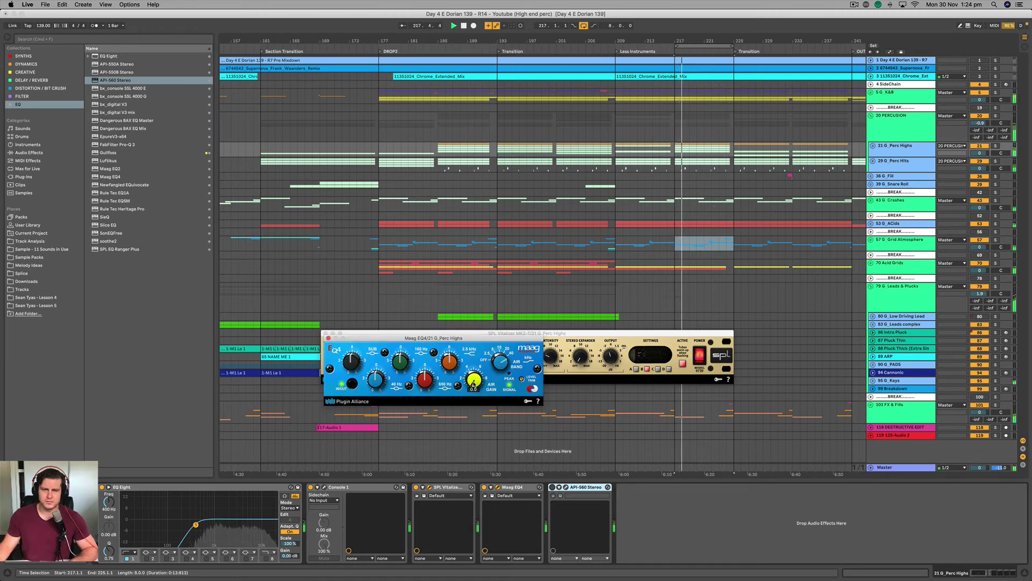
{"action": "left_click_drag", "start_coordinate": [473, 379], "coordinate": [479, 364]}
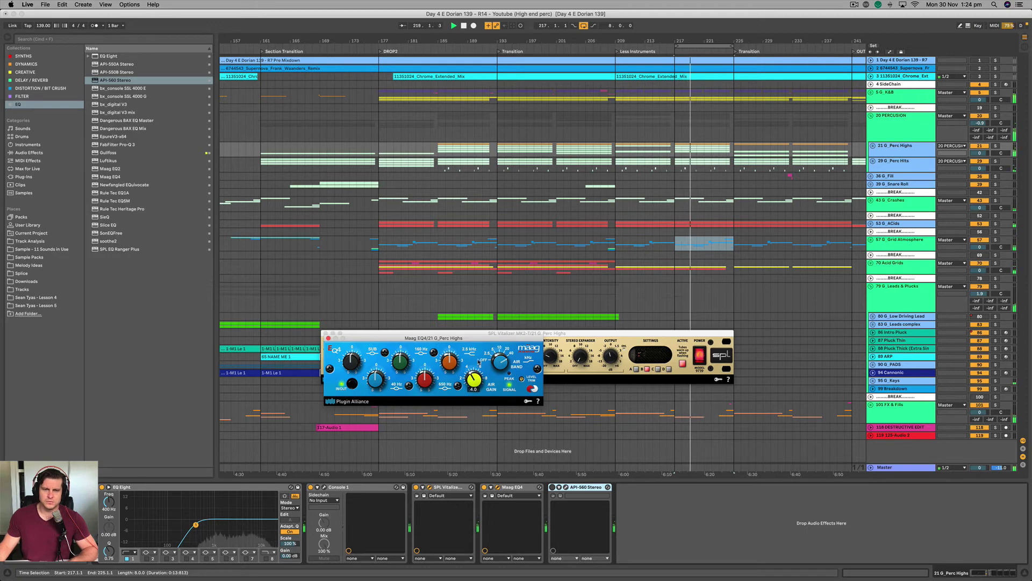
Solo G_Perc Highs and bypass, then re-enable, the Maag EQ4 to compare
{"action": "left_click", "coordinate": [1001, 147]}
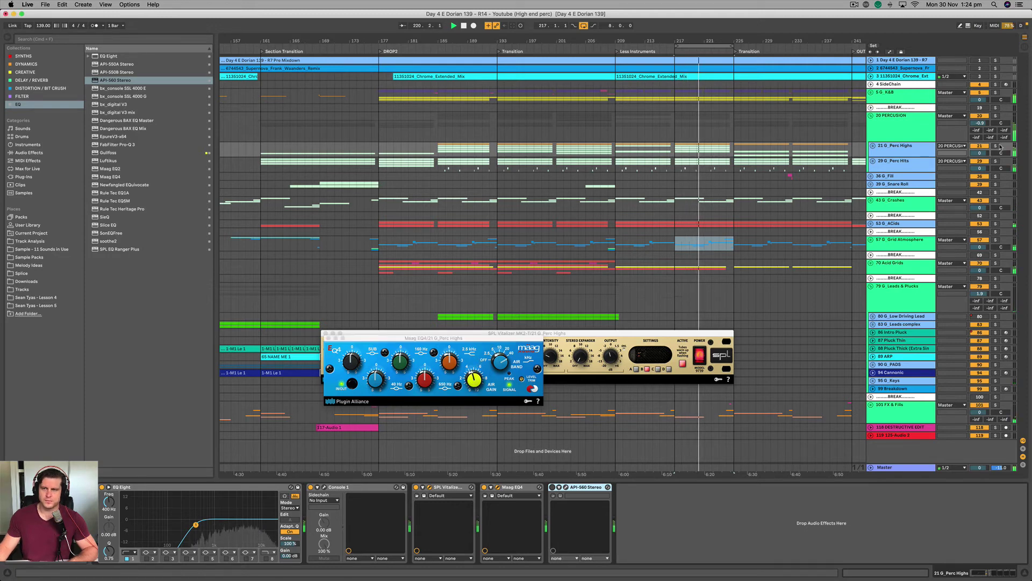
{"action": "left_click", "coordinate": [997, 145]}
{"action": "left_click", "coordinate": [350, 385]}
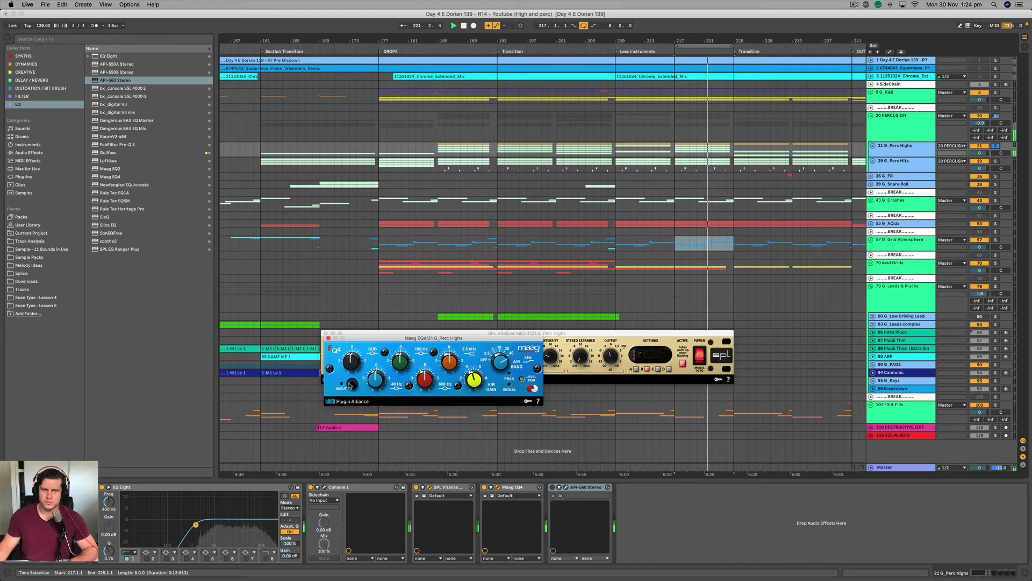
{"action": "left_click", "coordinate": [350, 385]}
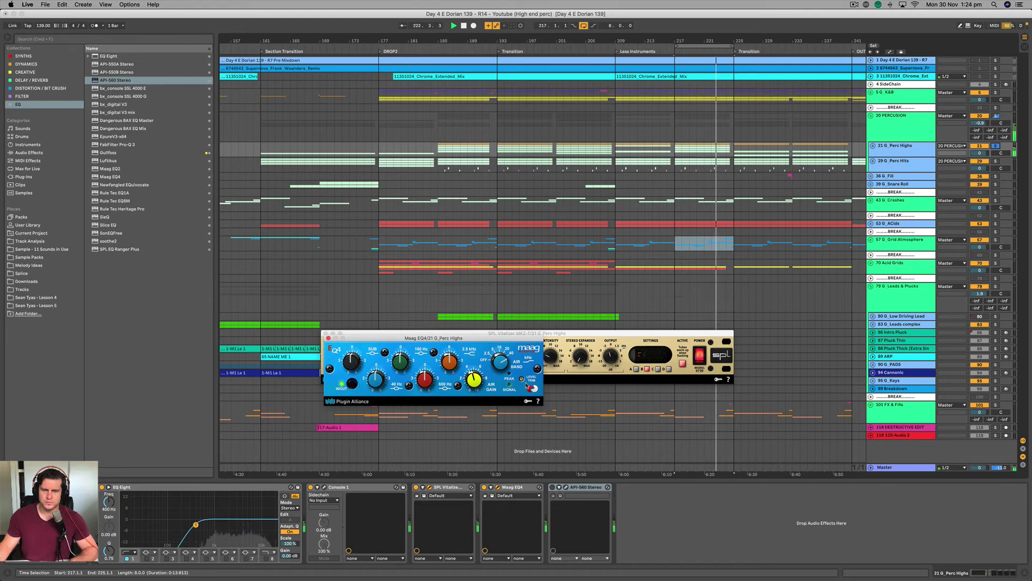
{"action": "left_click", "coordinate": [484, 487]}
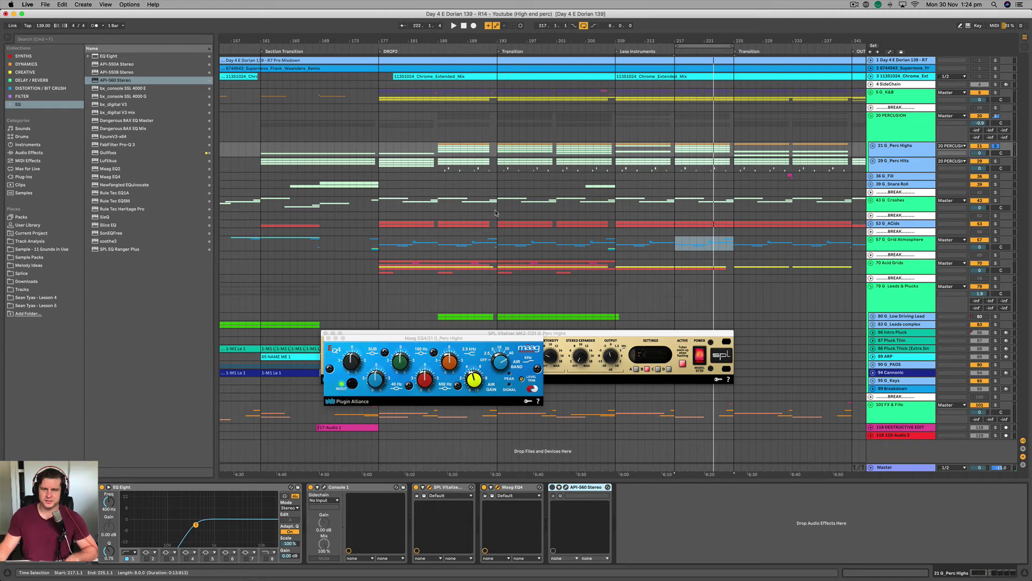
{"action": "left_click", "coordinate": [498, 243]}
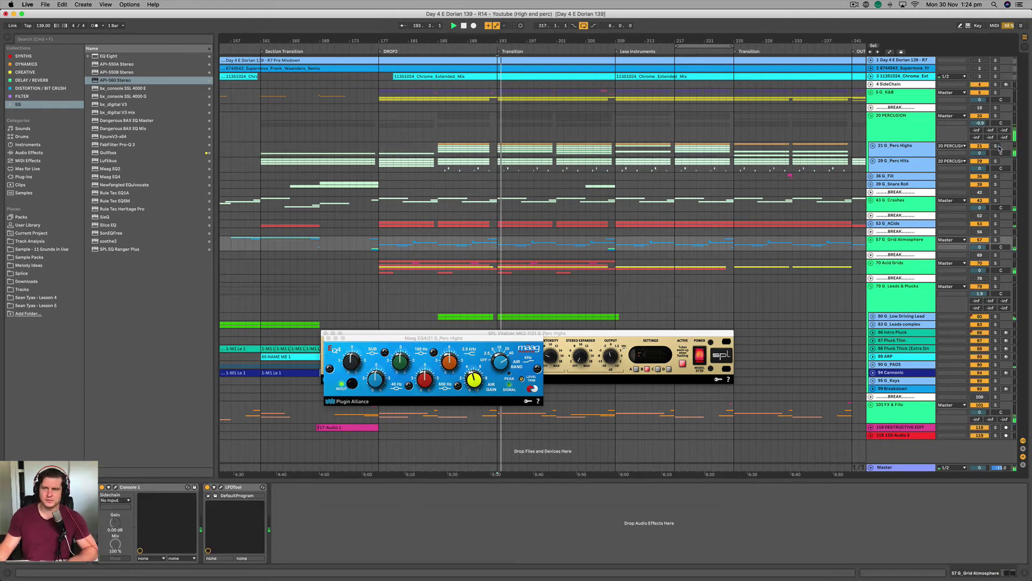
{"action": "left_click", "coordinate": [894, 146]}
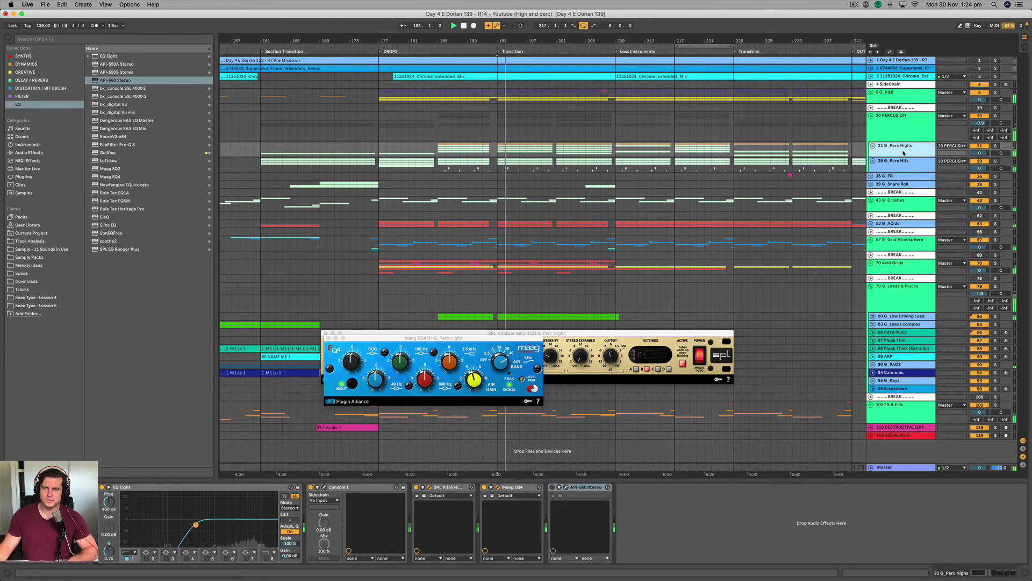
{"action": "left_click", "coordinate": [484, 487]}
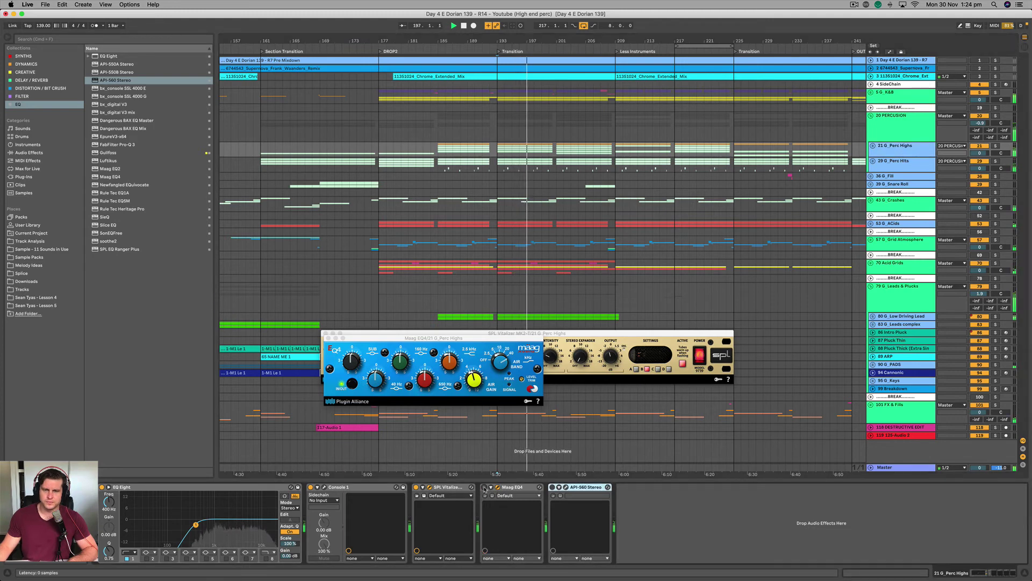
{"action": "left_click", "coordinate": [485, 487]}
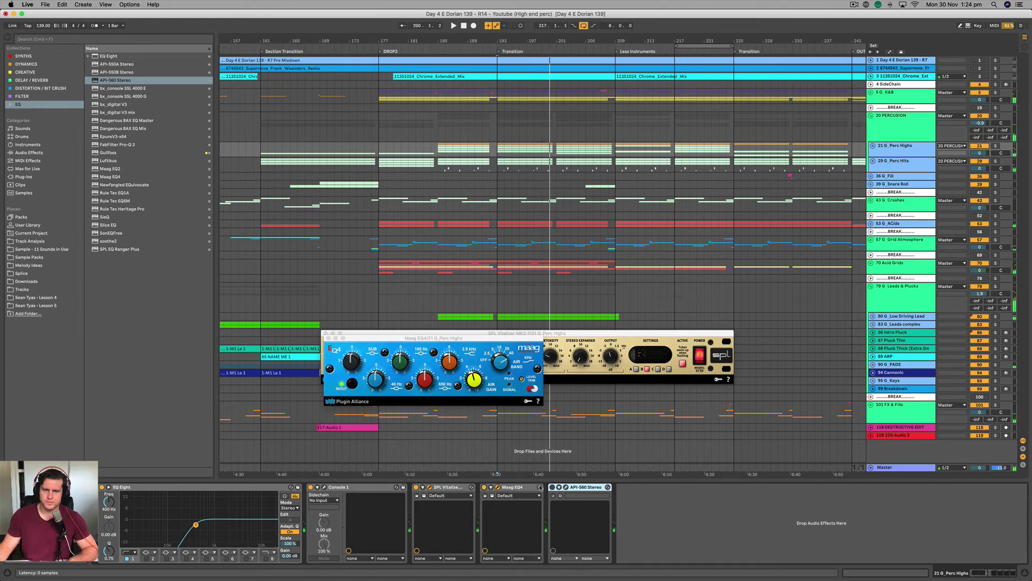
Delete the API-560, group SPL Vitalizer and Maag EQ4 into an Audio Effect Rack, and play
{"action": "right_click", "coordinate": [579, 488]}
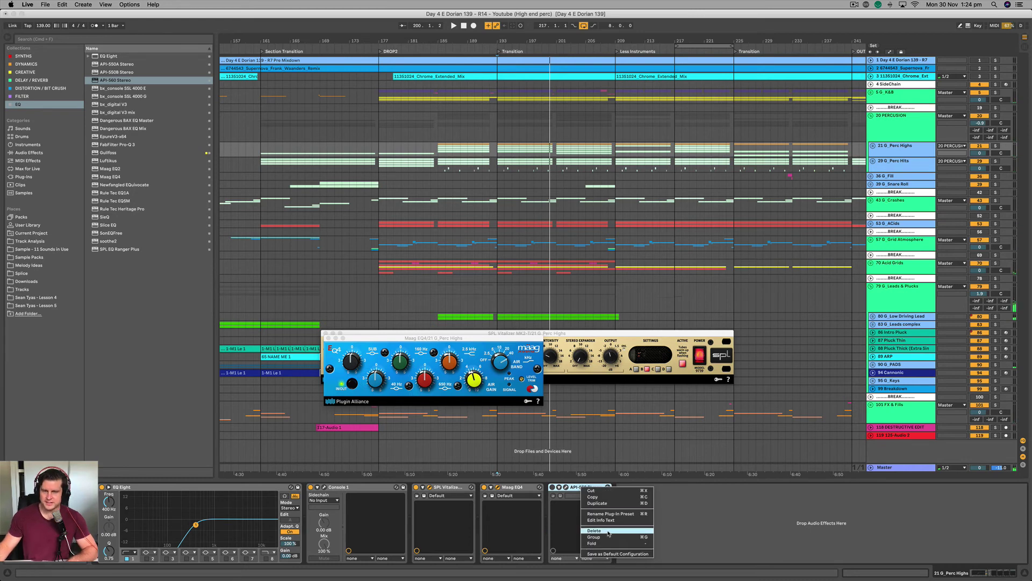
{"action": "key", "text": "Return"}
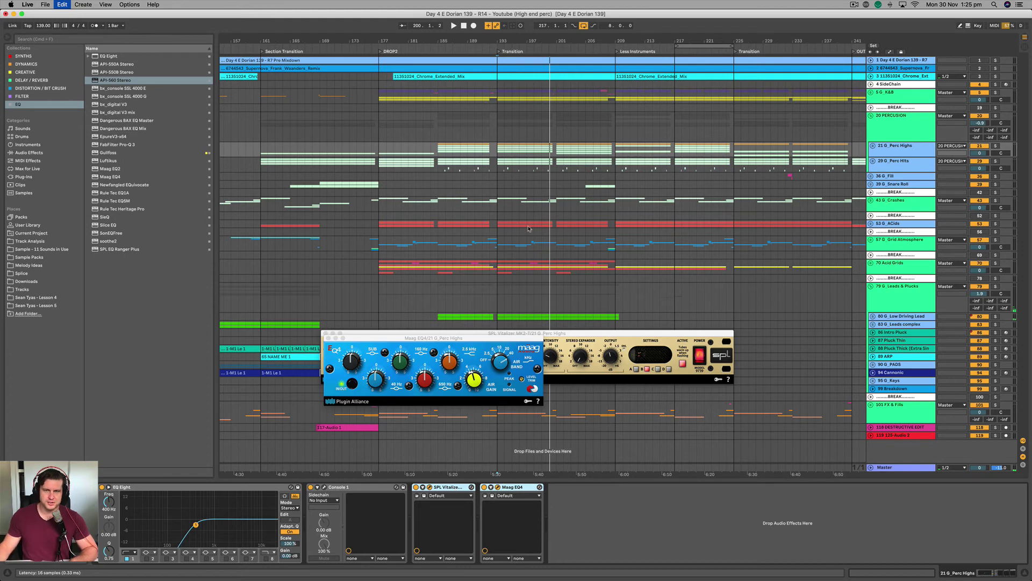
{"action": "key", "text": "super+g"}
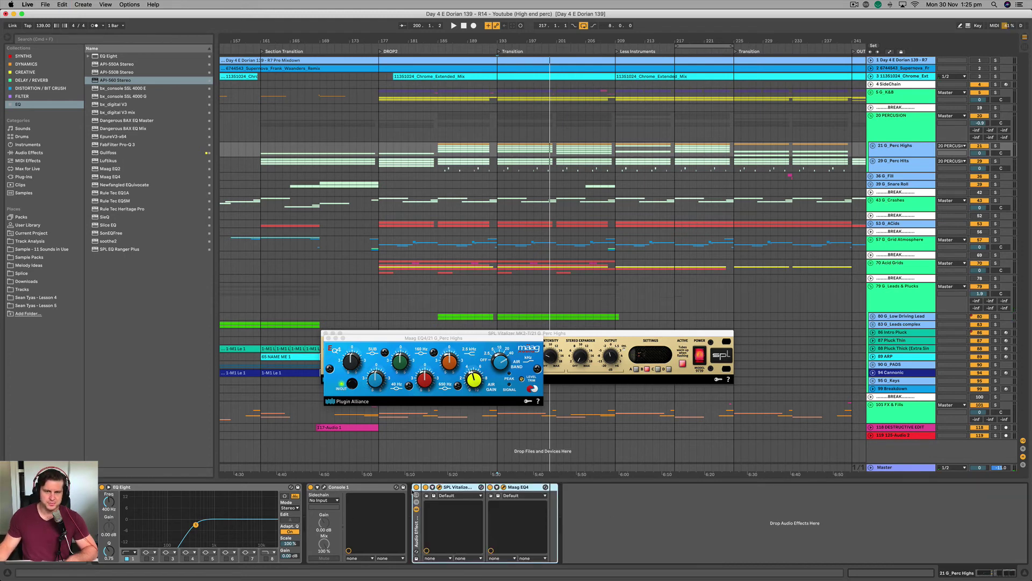
{"action": "key", "text": "space"}
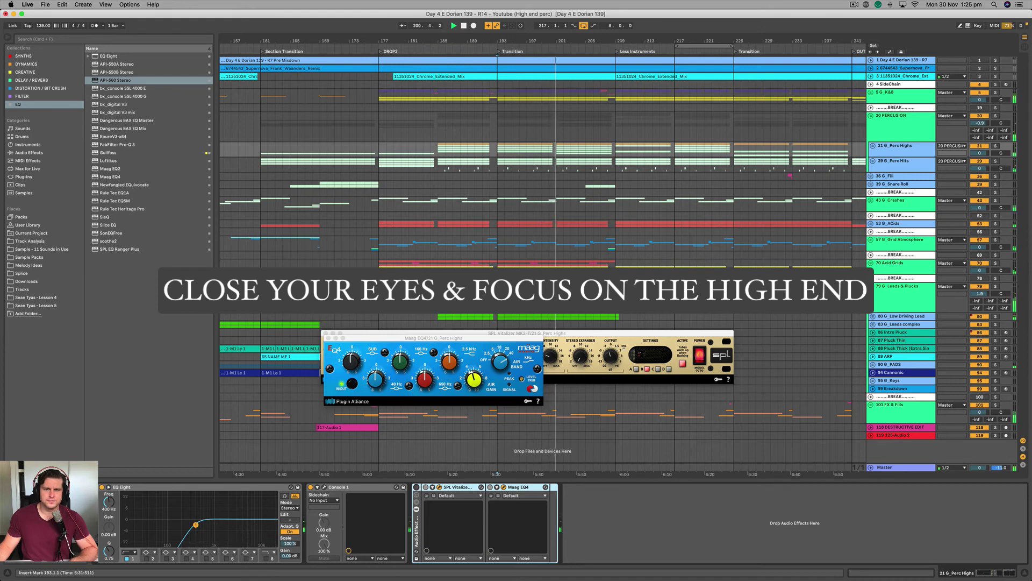
Play from the loop start and switch the Perc Highs Audio Effect Rack on, then off
{"action": "key", "text": "space"}
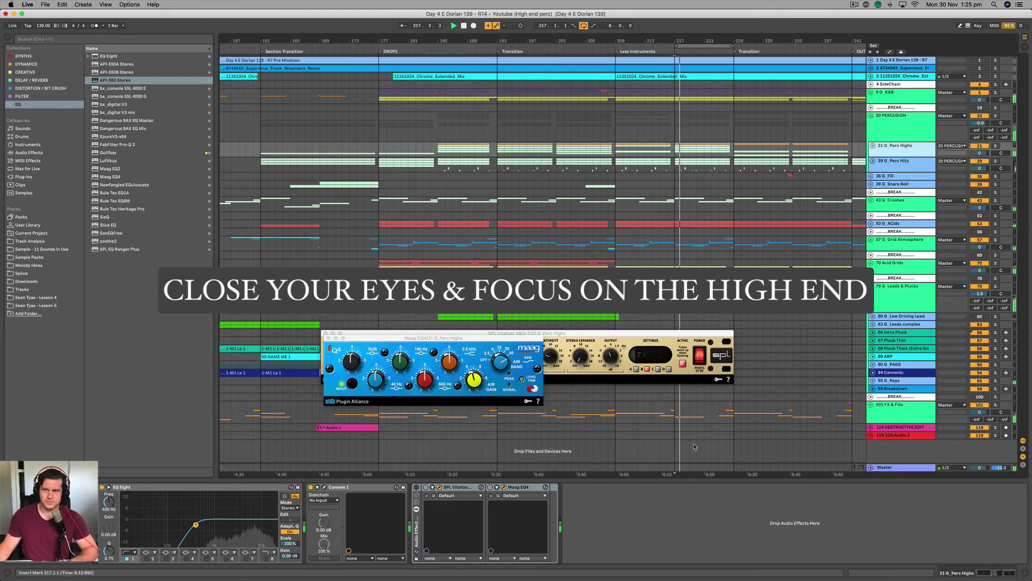
{"action": "left_click", "coordinate": [416, 488]}
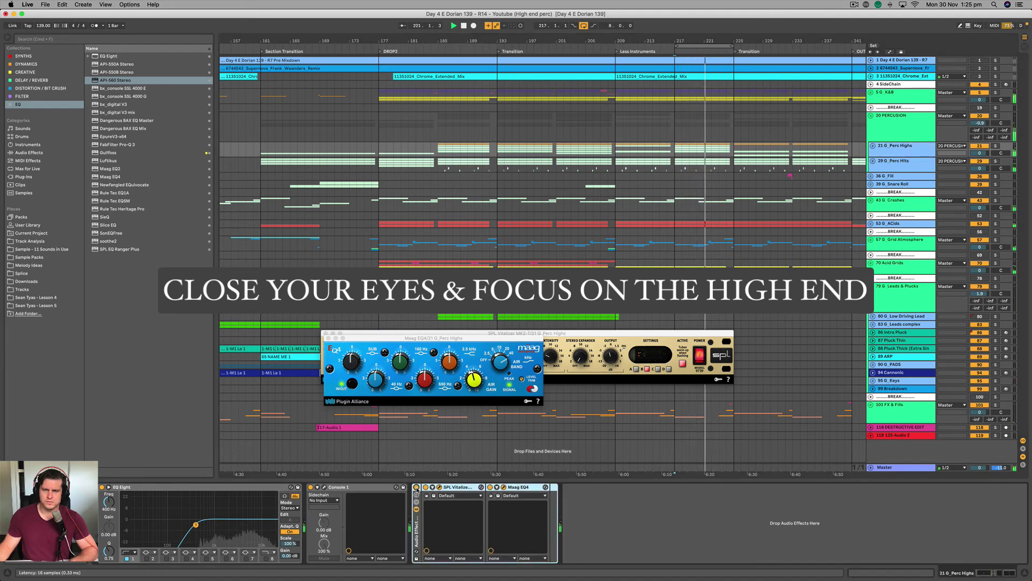
{"action": "left_click", "coordinate": [416, 487]}
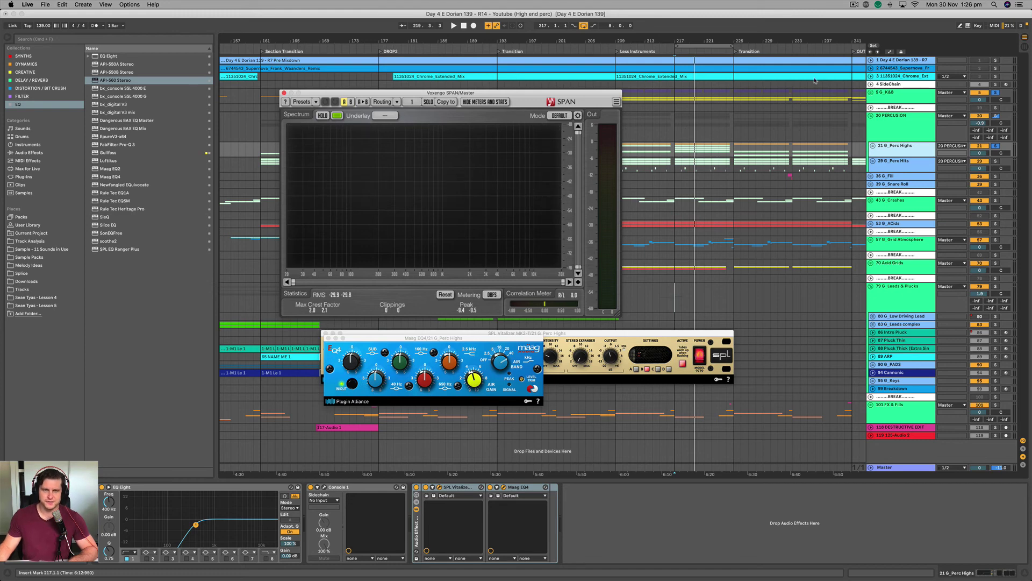
Play to watch SPAN, select the effect rack, close the Maag EQ4 window, and stop
{"action": "key", "text": "space"}
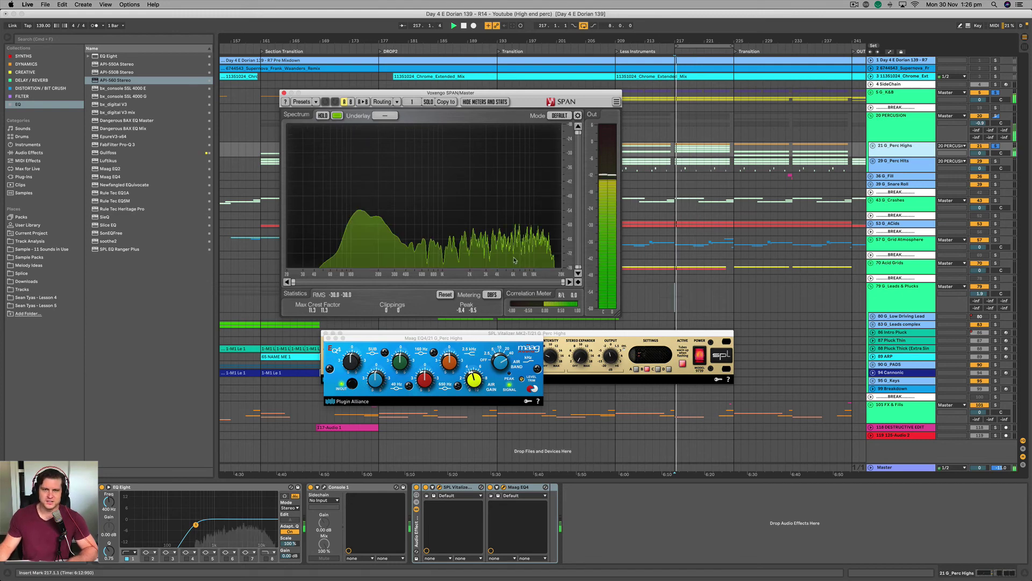
{"action": "left_click", "coordinate": [416, 488]}
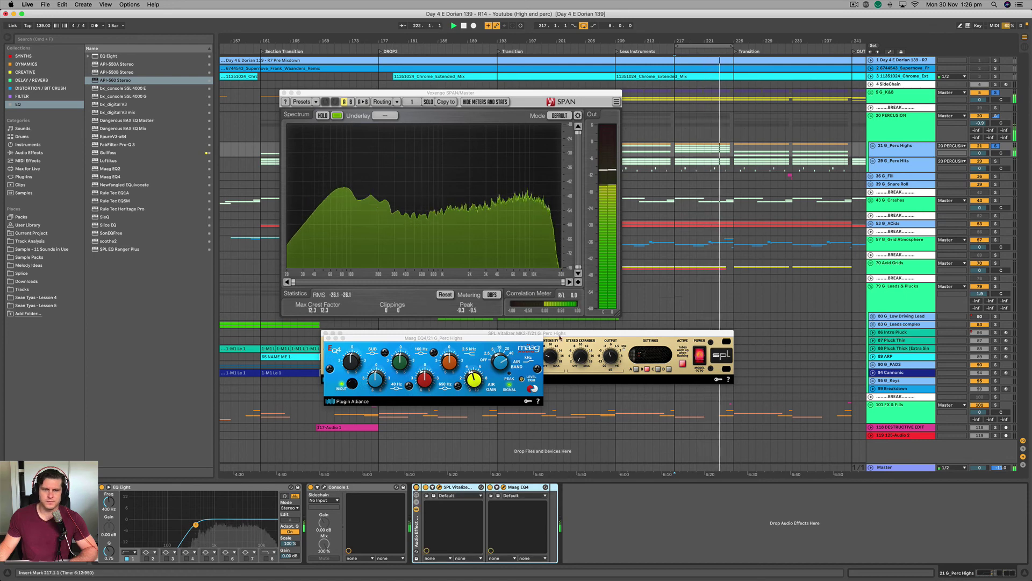
{"action": "left_click", "coordinate": [425, 486]}
{"action": "key", "text": "space"}
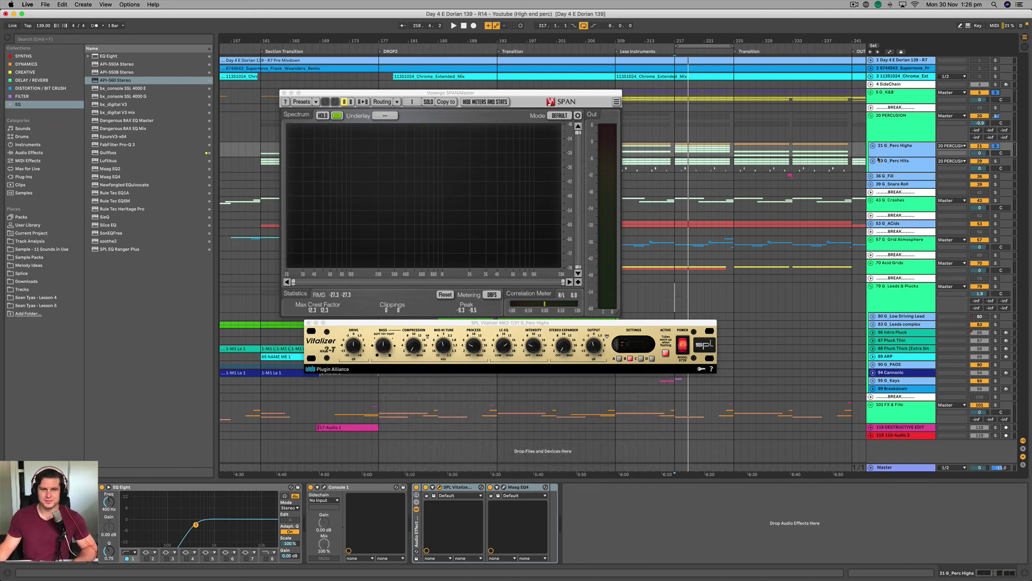
{"action": "left_click", "coordinate": [568, 538]}
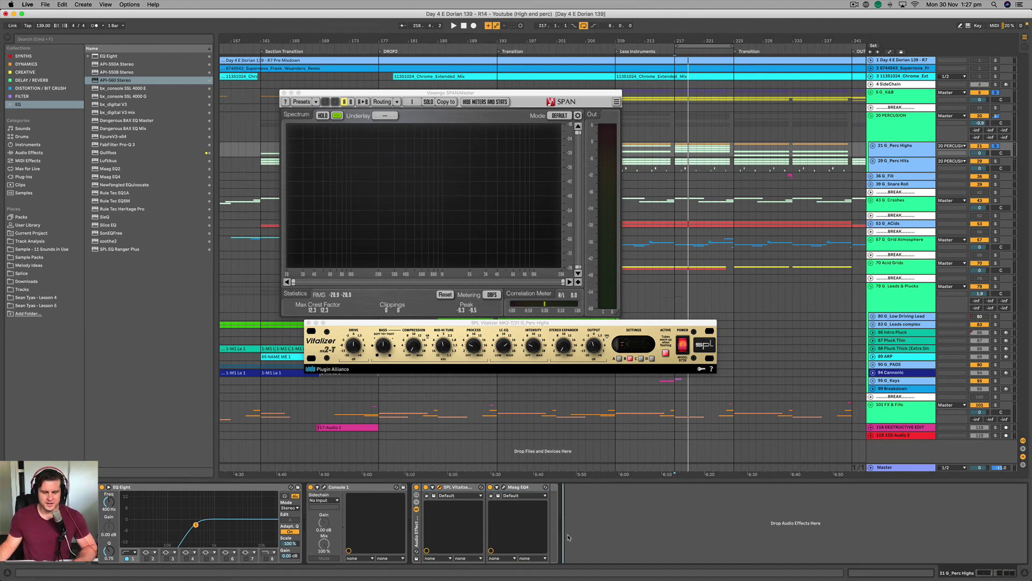